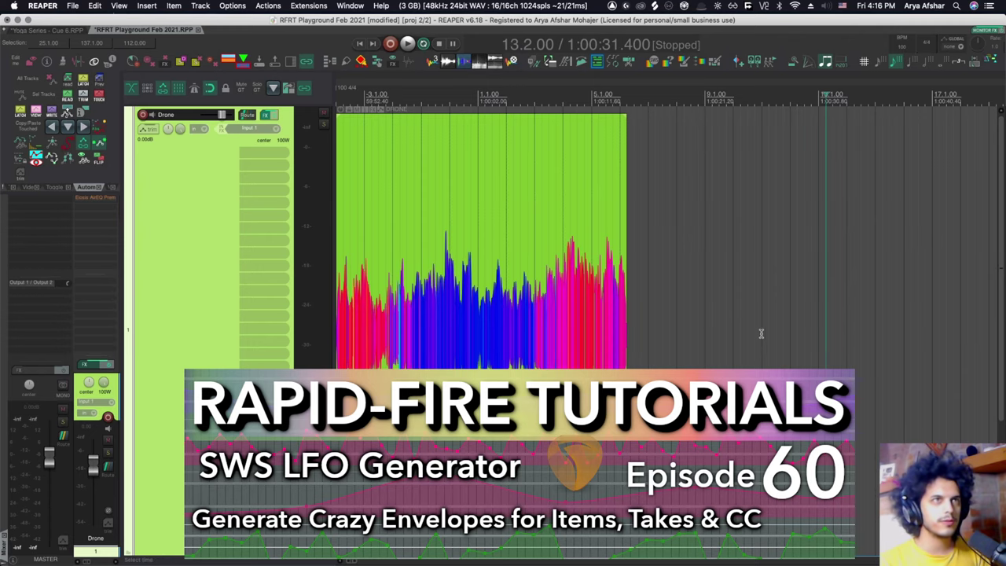
Open the SWS LFO generator and review its available target options.
{"action": "left_click", "coordinate": [306, 6]}
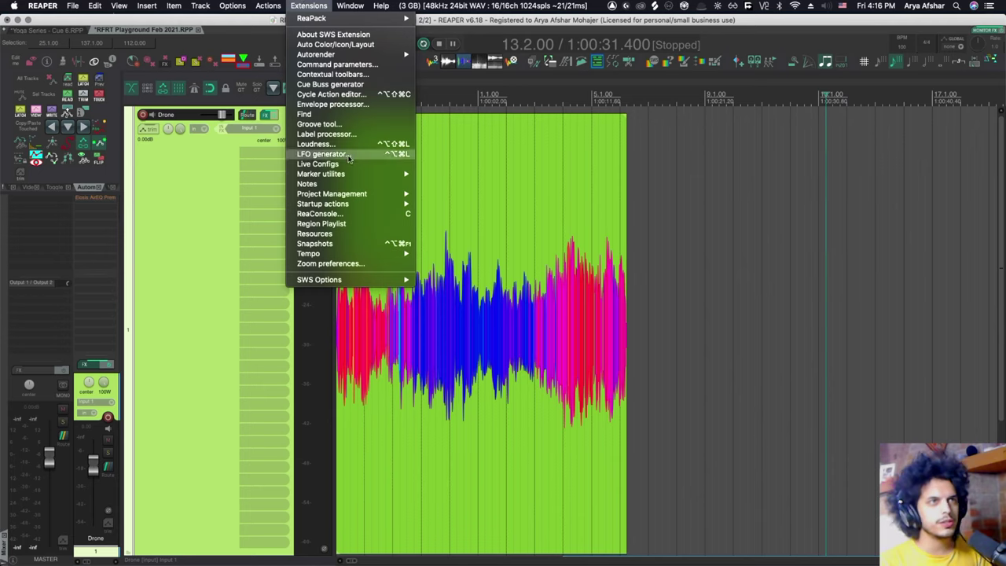
{"action": "left_click", "coordinate": [349, 155]}
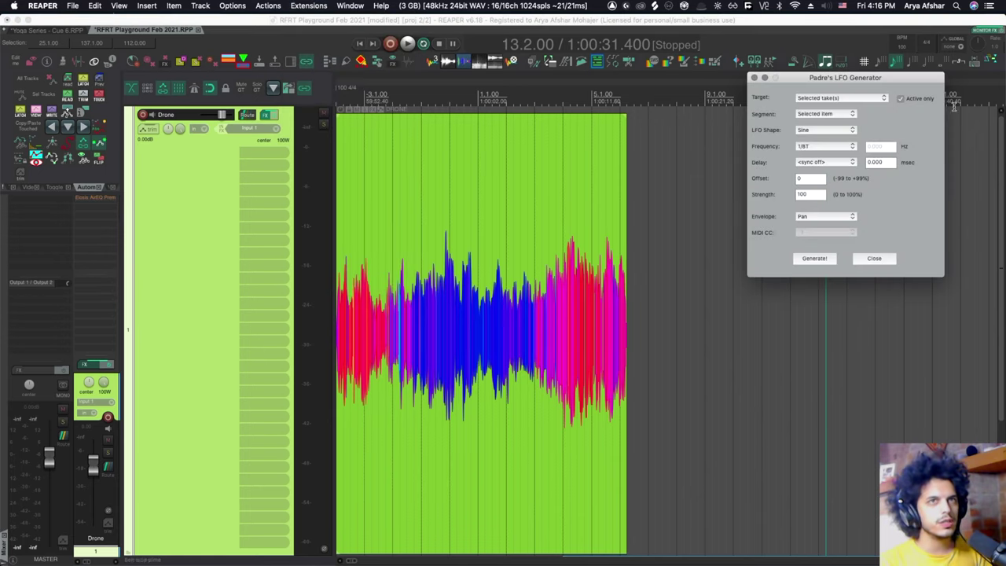
{"action": "left_click", "coordinate": [824, 99]}
{"action": "left_click", "coordinate": [773, 105]}
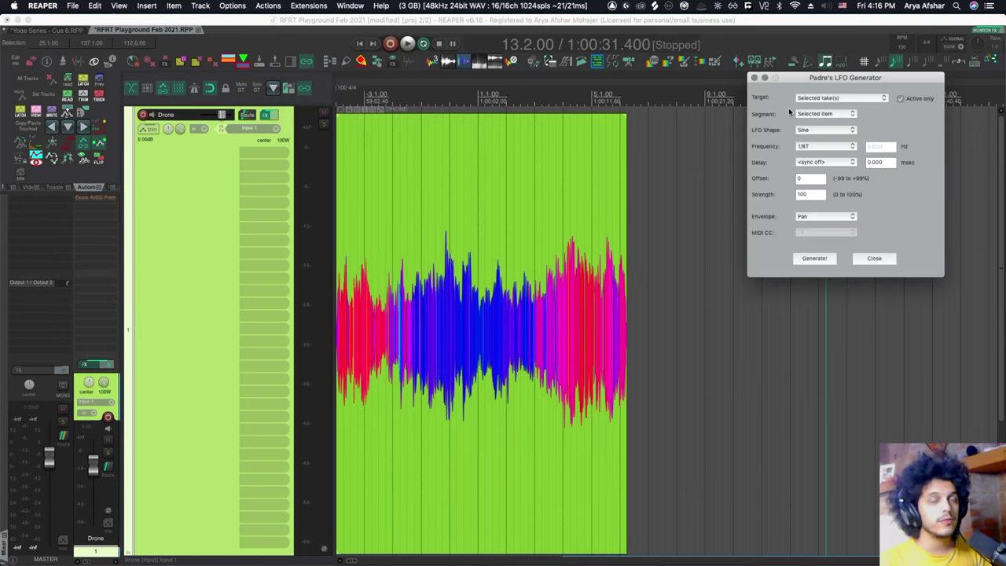
{"action": "left_click", "coordinate": [807, 100]}
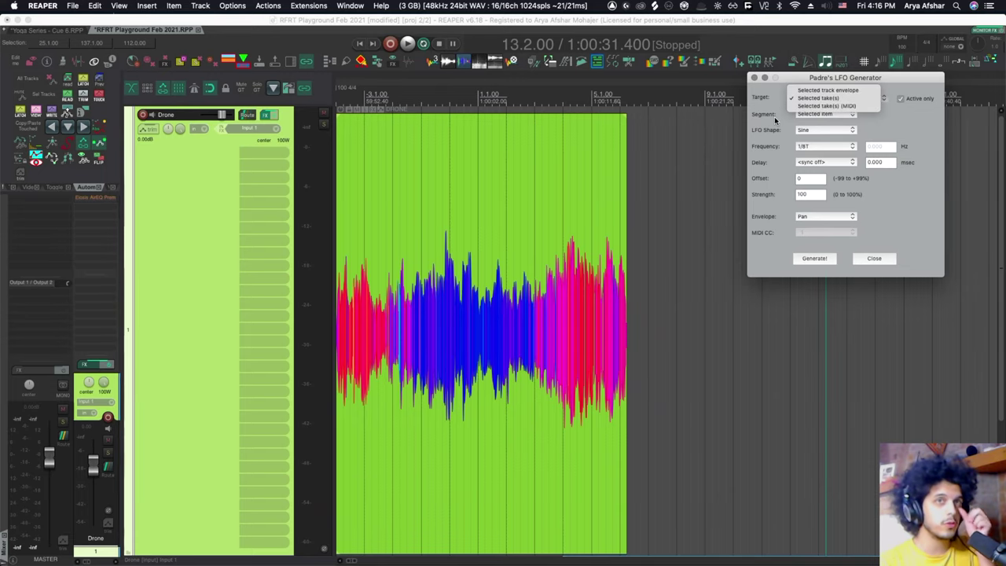
{"action": "left_click", "coordinate": [774, 116]}
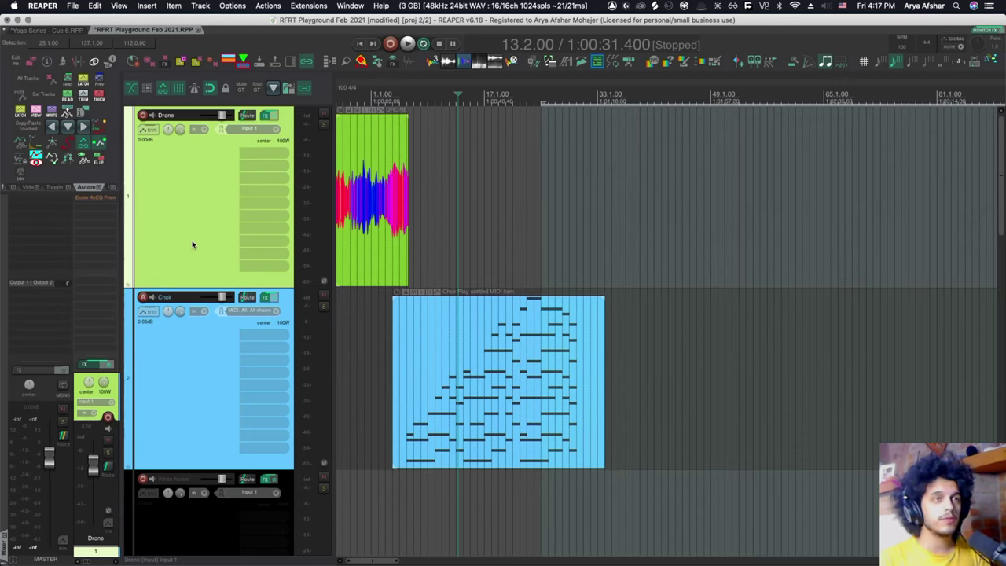
Show the Drone track's pan envelope, insert an automation item spanning the Drone item and open its properties.
{"action": "key", "text": "p"}
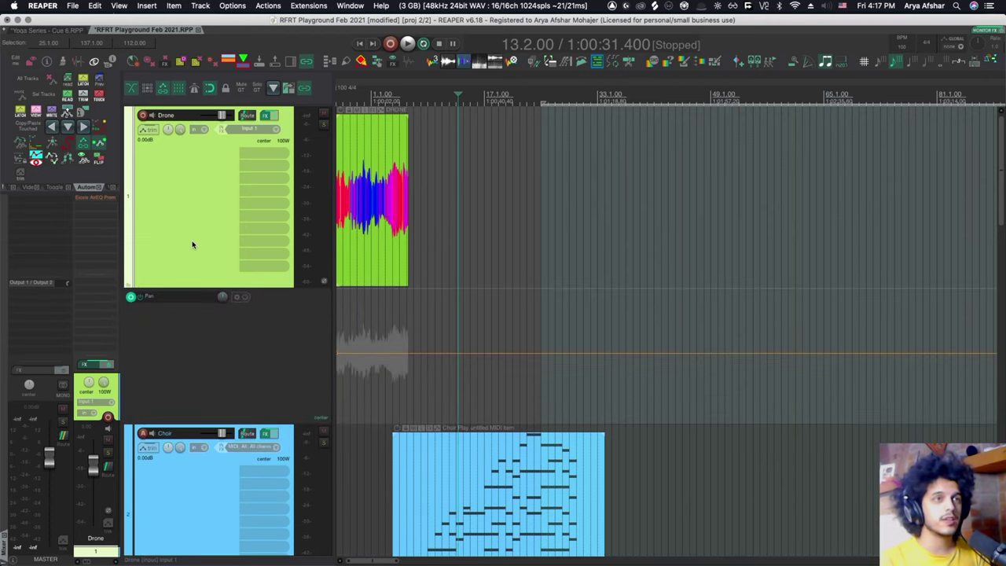
{"action": "left_click_drag", "start_coordinate": [351, 422], "coordinate": [407, 429]}
{"action": "double_click", "coordinate": [360, 421]}
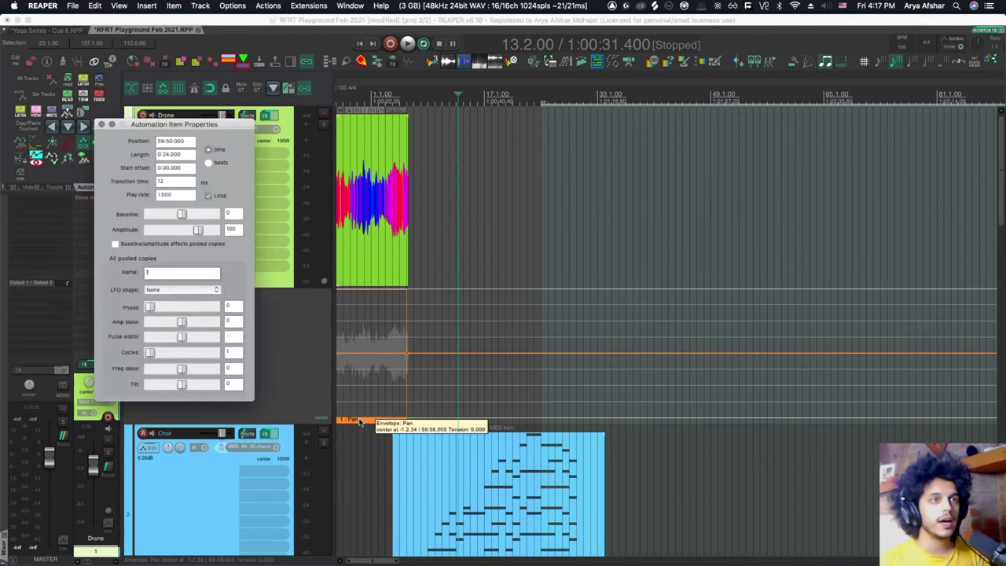
Give the pan automation item a Sine LFO shape and adjust its LFO parameters, including cycles and tilt.
{"action": "left_click", "coordinate": [165, 290]}
{"action": "left_click", "coordinate": [165, 305]}
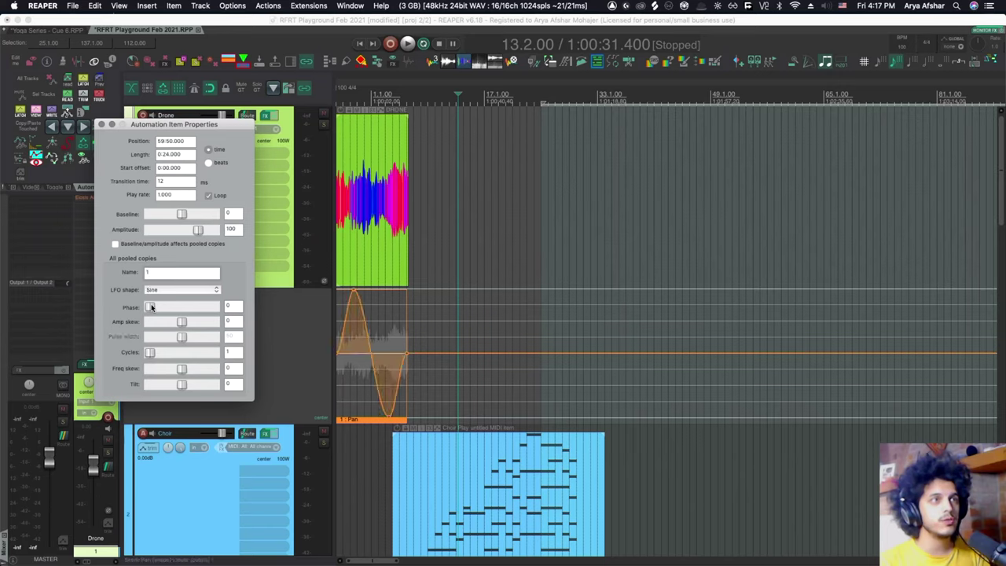
{"action": "left_click_drag", "start_coordinate": [152, 308], "coordinate": [196, 369]}
{"action": "left_click_drag", "start_coordinate": [182, 384], "coordinate": [191, 386]}
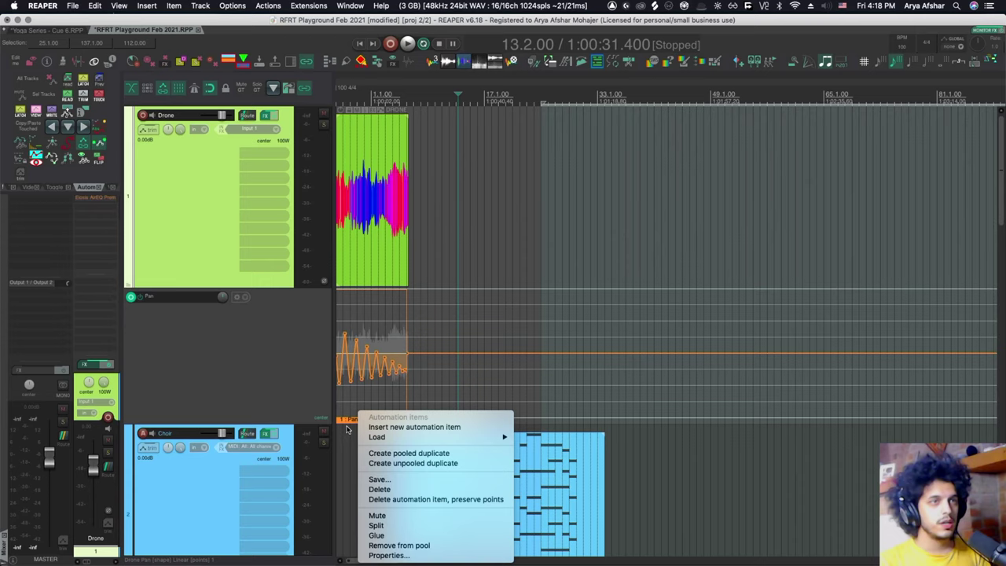
Delete the automation item from the Drone track's pan envelope.
{"action": "left_click", "coordinate": [380, 489]}
{"action": "scroll", "coordinate": [361, 226], "scroll_direction": "up", "scroll_amount": 3}
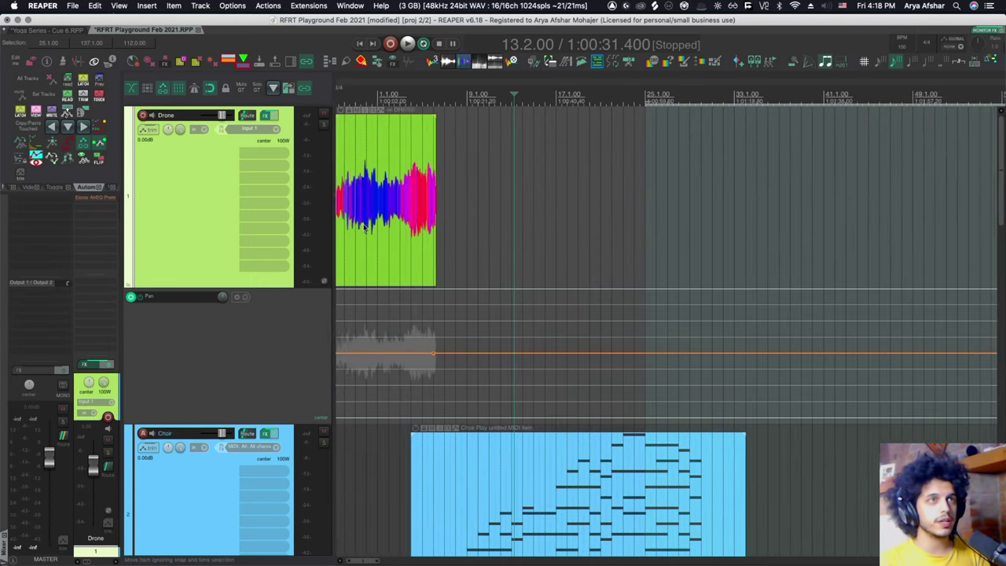
{"action": "scroll", "coordinate": [361, 226], "scroll_direction": "left", "scroll_amount": 1}
Select the Drone item and open the LFO generator, keeping the target on Selected take(s).
{"action": "left_click", "coordinate": [374, 227]}
{"action": "key", "text": "alt+l"}
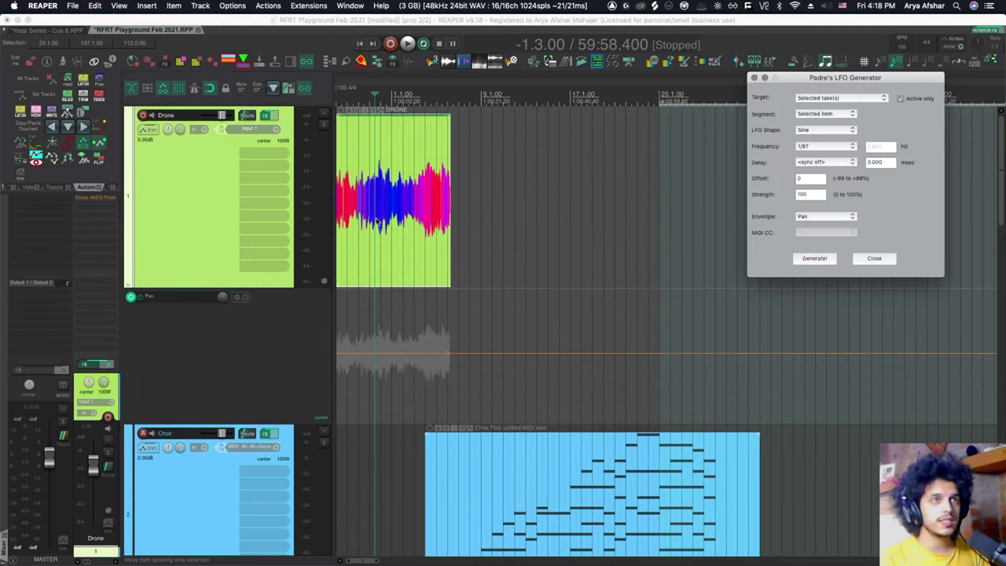
{"action": "left_click", "coordinate": [824, 98]}
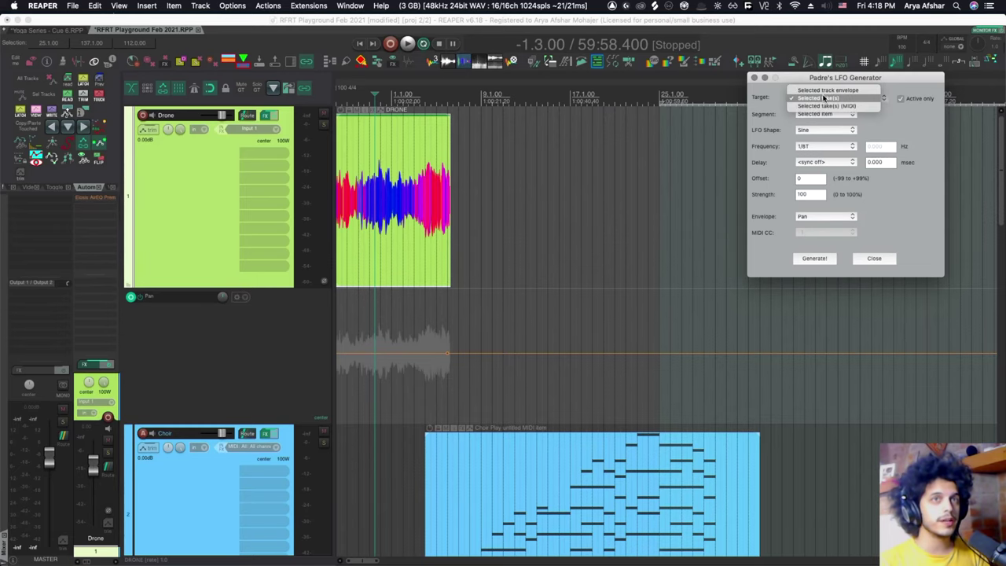
{"action": "left_click", "coordinate": [824, 97]}
Play the Drone item from position -3.1.00 to hear it without modulation.
{"action": "scroll", "coordinate": [367, 236], "scroll_direction": "up", "scroll_amount": 3}
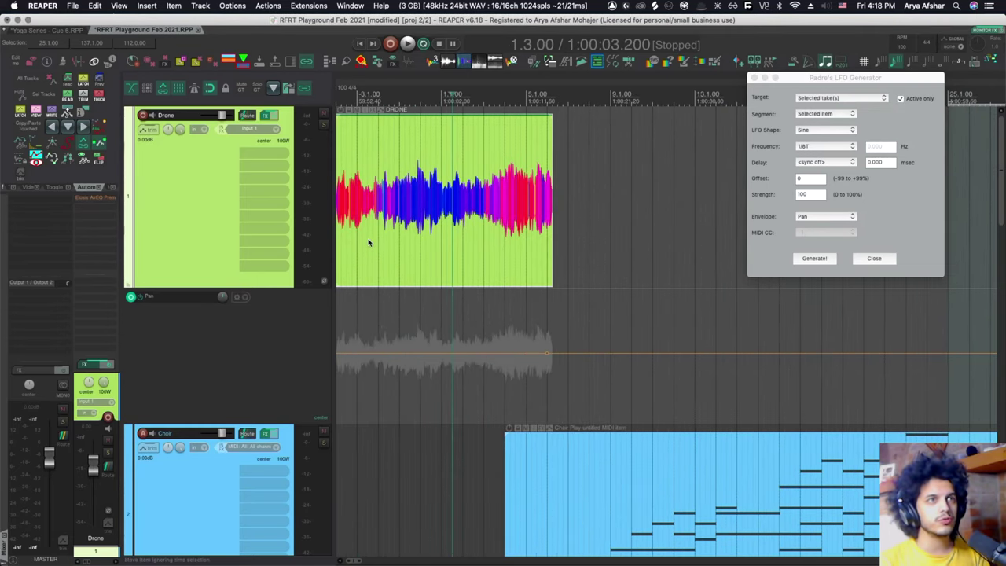
{"action": "left_click", "coordinate": [360, 213]}
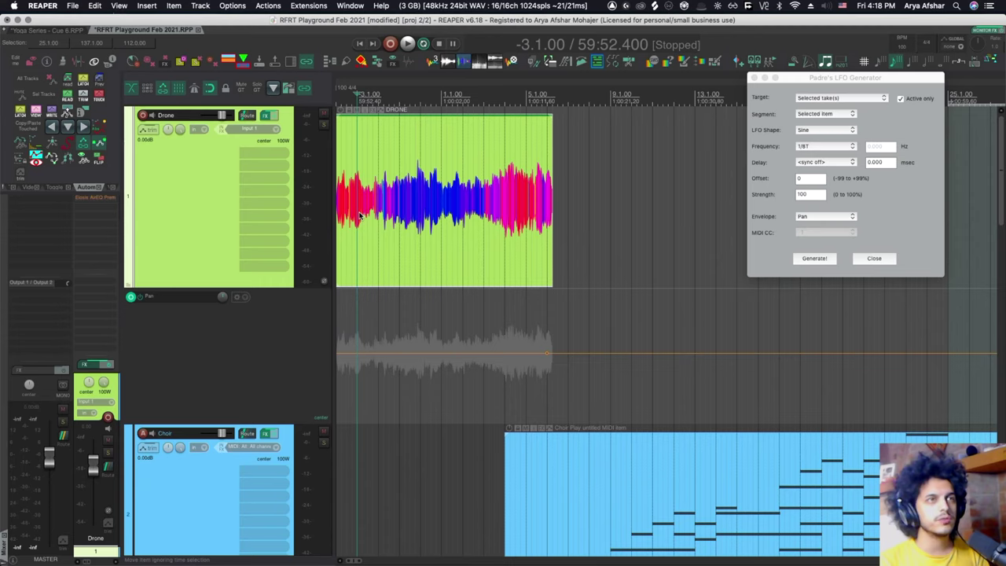
{"action": "key", "text": "space"}
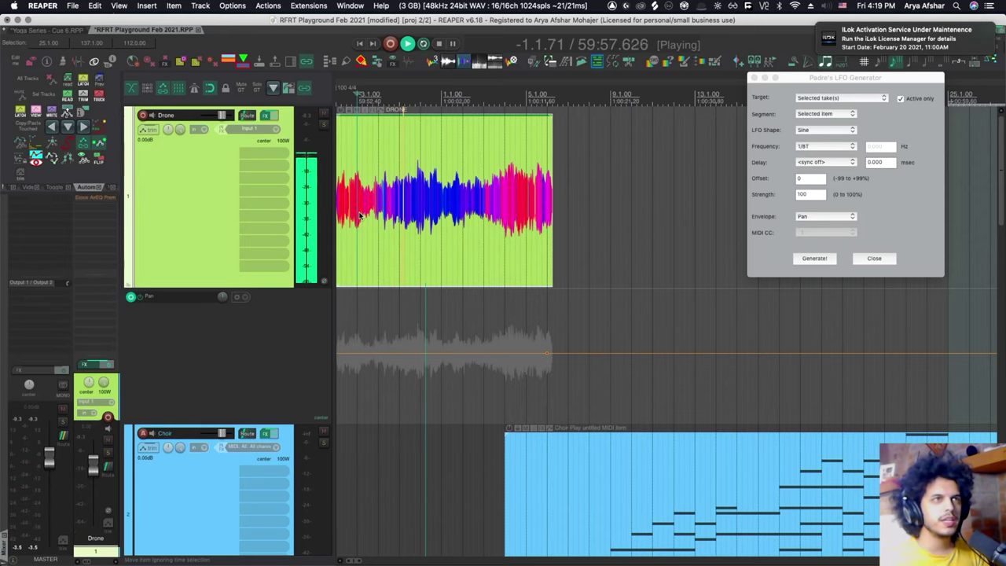
{"action": "key", "text": "space"}
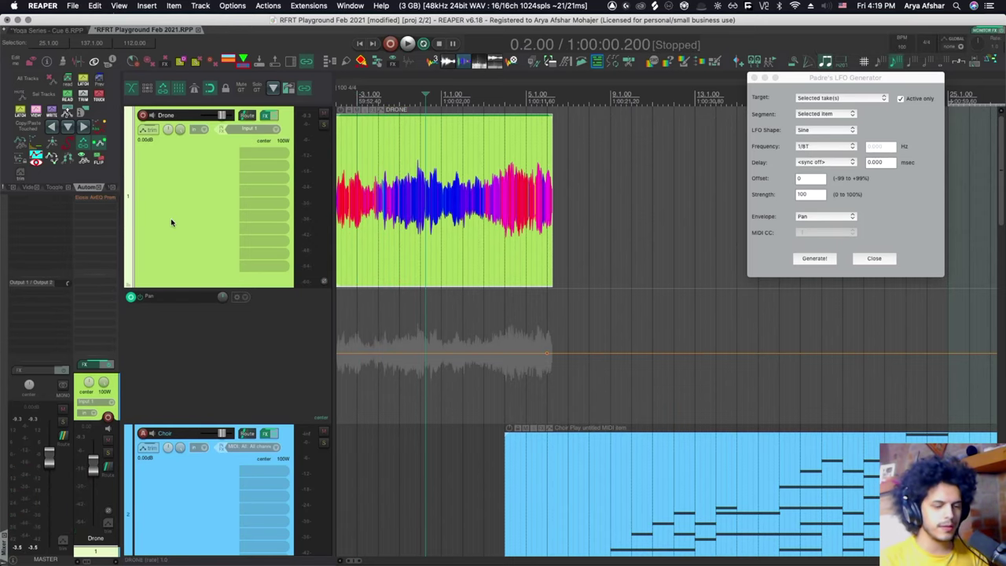
Hide the Drone track's pan envelope and reselect the Drone item, keeping target Selected take(s) and segment Selected item.
{"action": "key", "text": "p"}
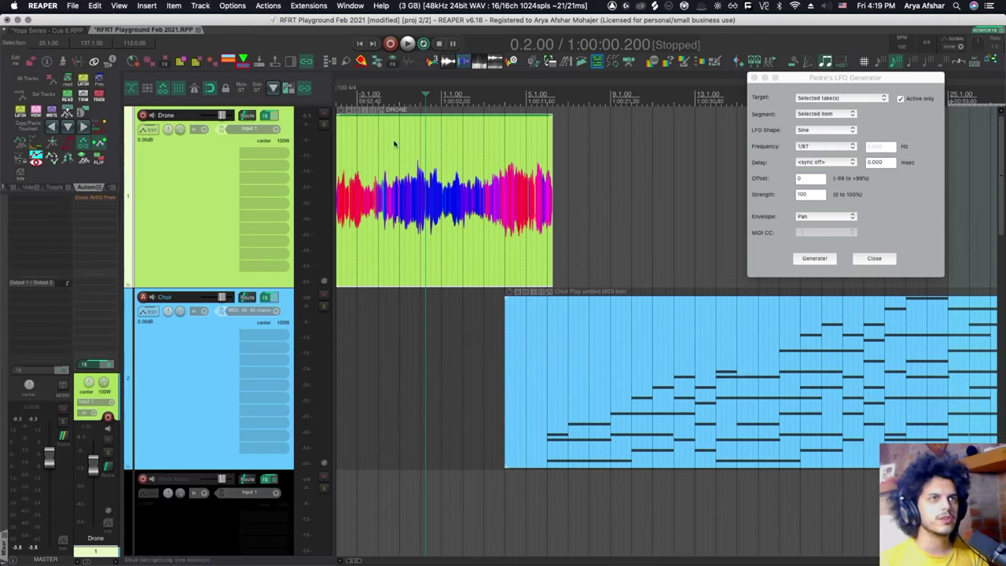
{"action": "left_click", "coordinate": [415, 174]}
{"action": "left_click", "coordinate": [856, 98]}
{"action": "left_click", "coordinate": [855, 99]}
{"action": "left_click", "coordinate": [827, 115]}
{"action": "left_click", "coordinate": [827, 117]}
Set the LFO frequency to 1/4, leave delay sync off, and generate a sine pan envelope on the Drone take.
{"action": "left_click", "coordinate": [822, 146]}
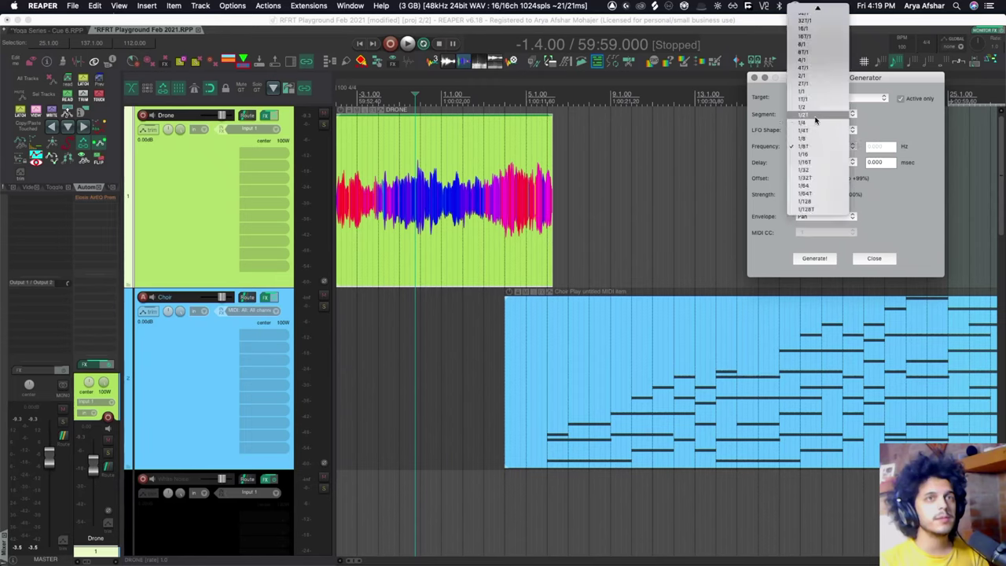
{"action": "left_click", "coordinate": [815, 122]}
{"action": "left_click", "coordinate": [809, 163]}
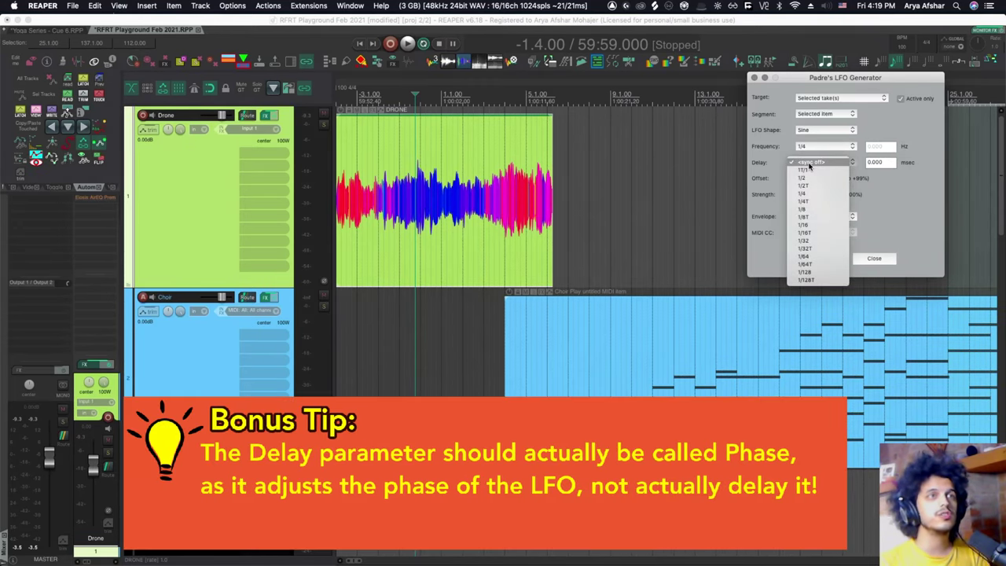
{"action": "left_click", "coordinate": [894, 195]}
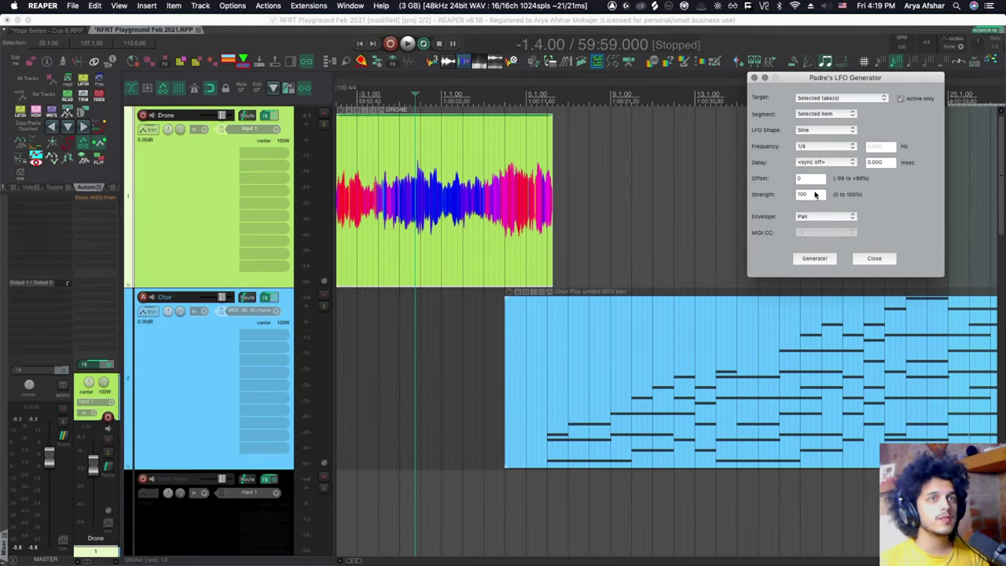
{"action": "left_click", "coordinate": [814, 260]}
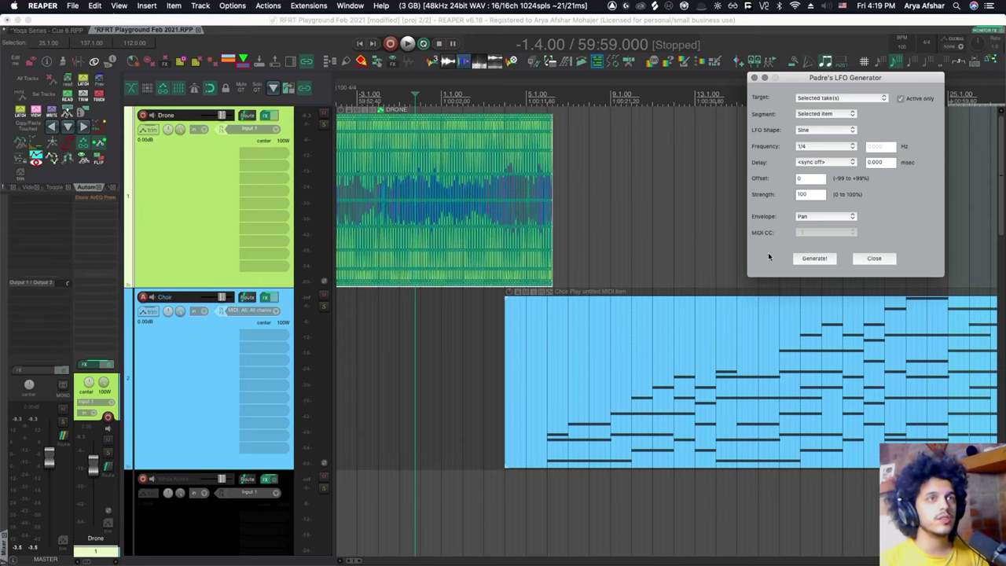
Inspect the generated take pan envelope and play the Drone item from position -4.3.00.
{"action": "scroll", "coordinate": [434, 176], "scroll_direction": "up", "scroll_amount": 8}
{"action": "scroll", "coordinate": [434, 164], "scroll_direction": "down", "scroll_amount": 2}
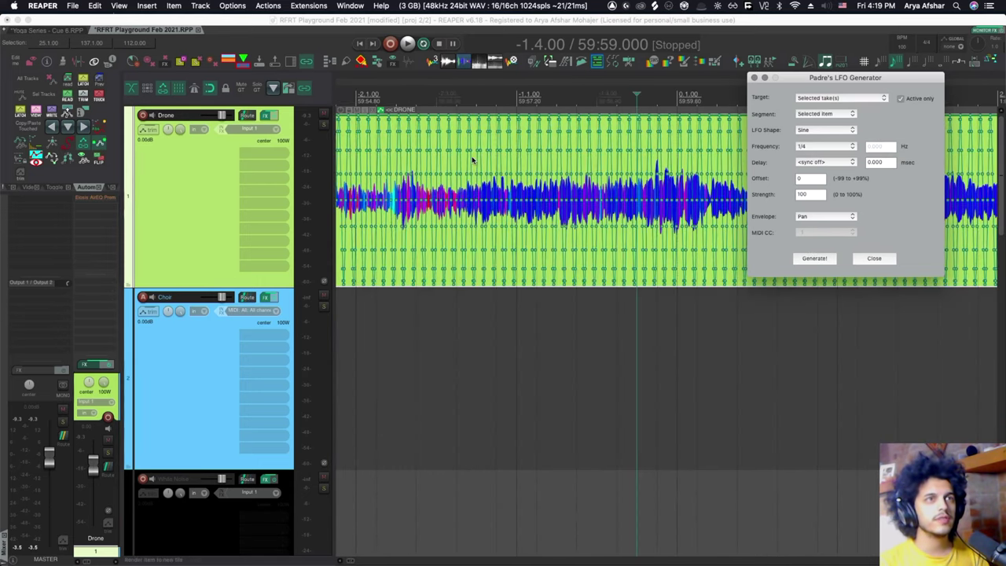
{"action": "scroll", "coordinate": [413, 262], "scroll_direction": "down", "scroll_amount": 4}
{"action": "left_click", "coordinate": [349, 312]}
{"action": "key", "text": "space"}
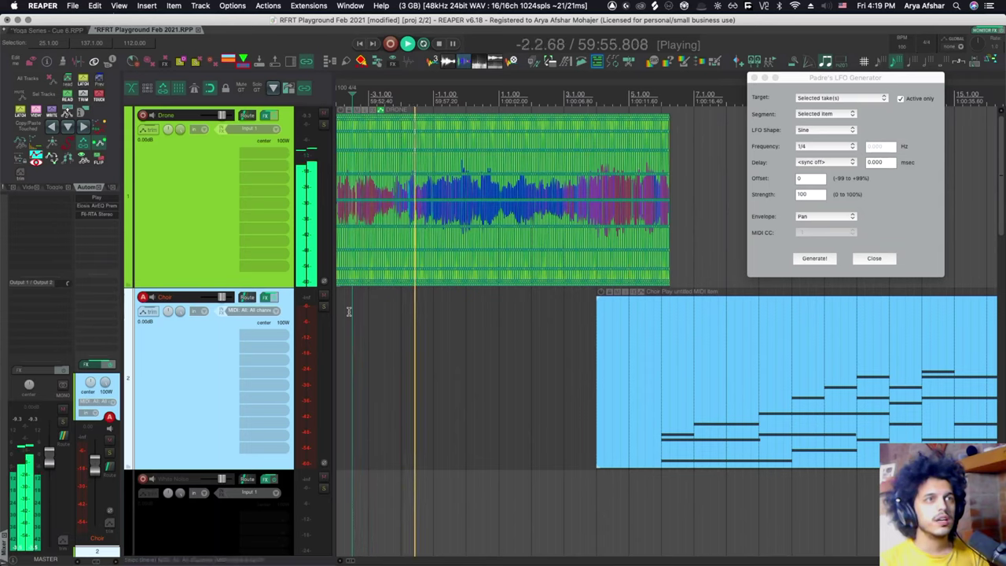
{"action": "key", "text": "space"}
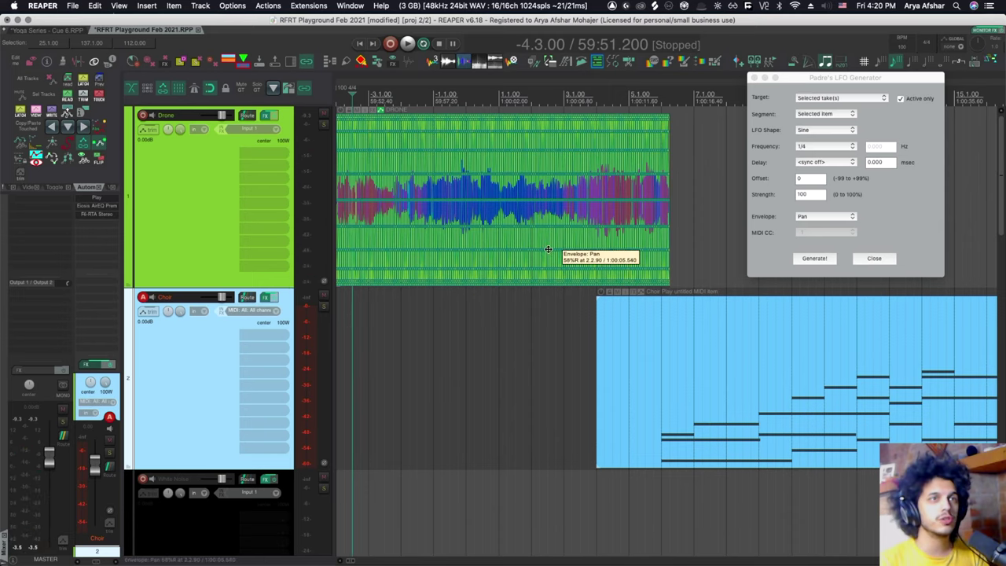
Regenerate the Drone take's pan envelope at LFO frequency 1/2 and play it back.
{"action": "left_click", "coordinate": [824, 146]}
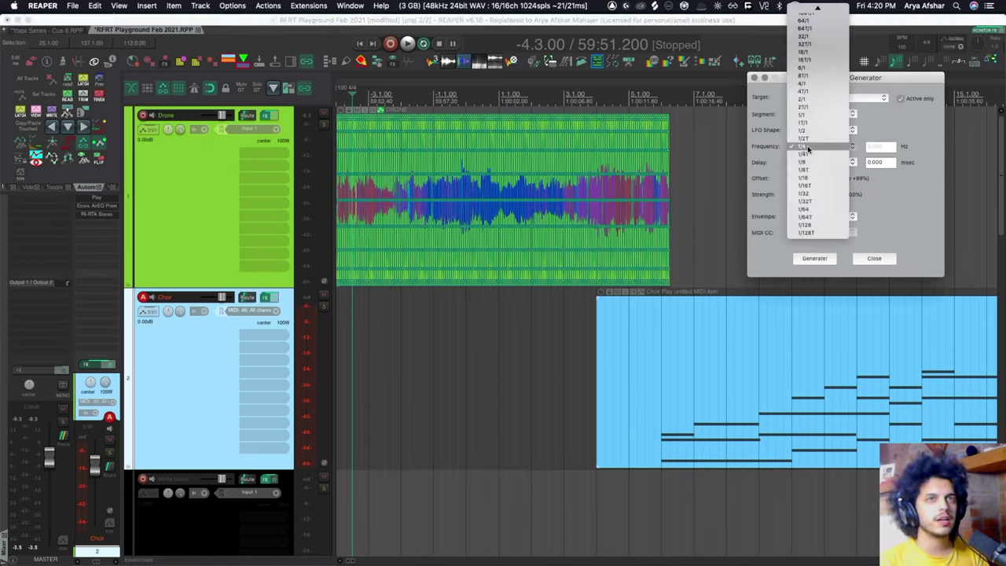
{"action": "left_click", "coordinate": [810, 134]}
{"action": "left_click", "coordinate": [573, 236]}
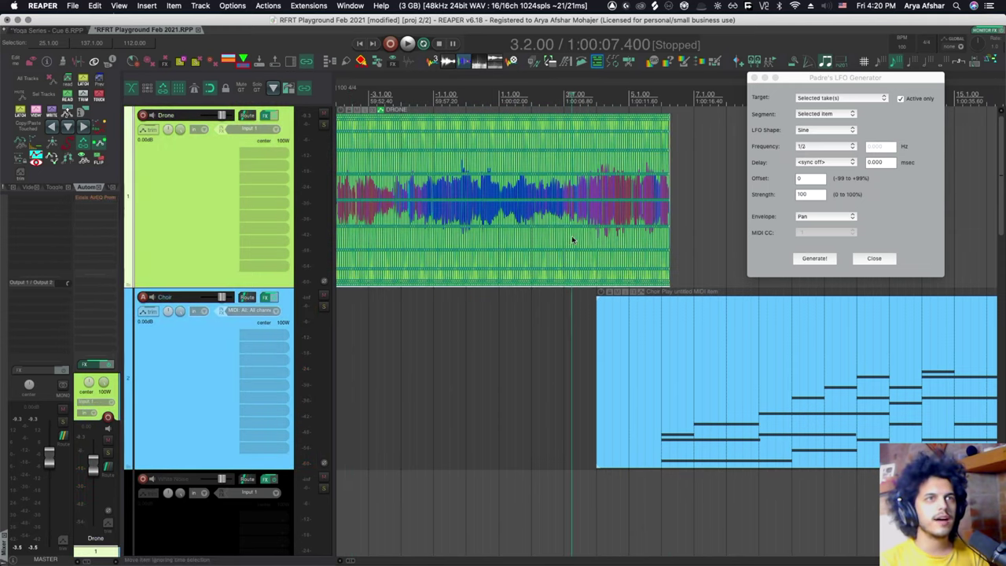
{"action": "left_click", "coordinate": [804, 259]}
{"action": "scroll", "coordinate": [432, 217], "scroll_direction": "up", "scroll_amount": 3}
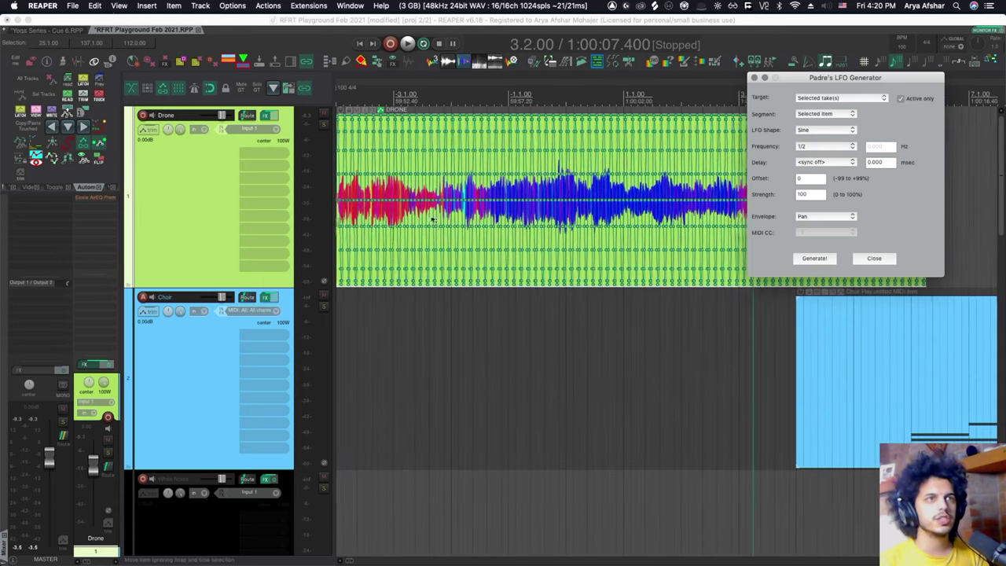
{"action": "left_click", "coordinate": [429, 213]}
{"action": "key", "text": "space"}
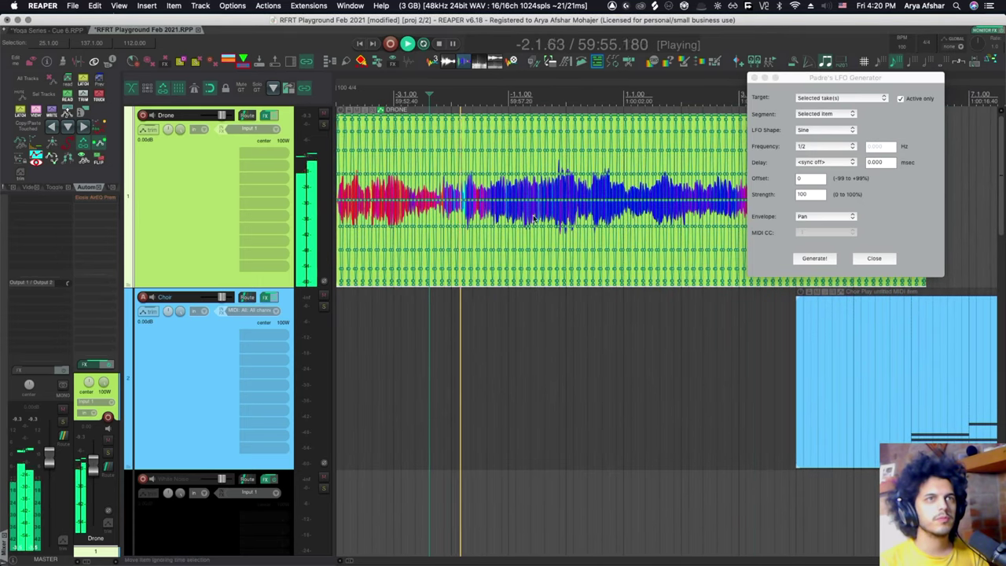
{"action": "key", "text": "space"}
Regenerate the Drone take's pan envelope at LFO frequency 1/1 and play it back.
{"action": "left_click", "coordinate": [823, 146]}
{"action": "left_click", "coordinate": [803, 138]}
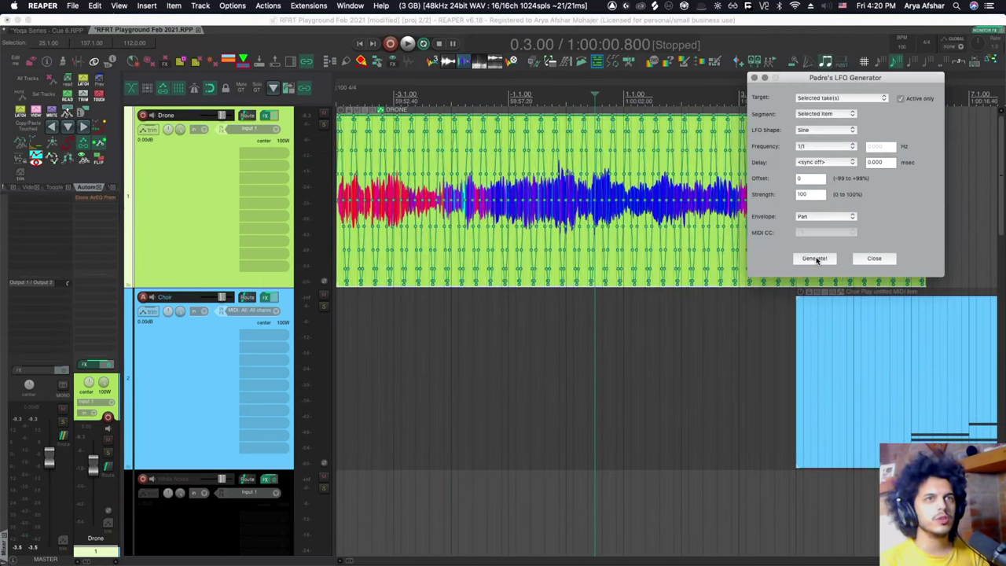
{"action": "left_click", "coordinate": [438, 213]}
{"action": "key", "text": "space"}
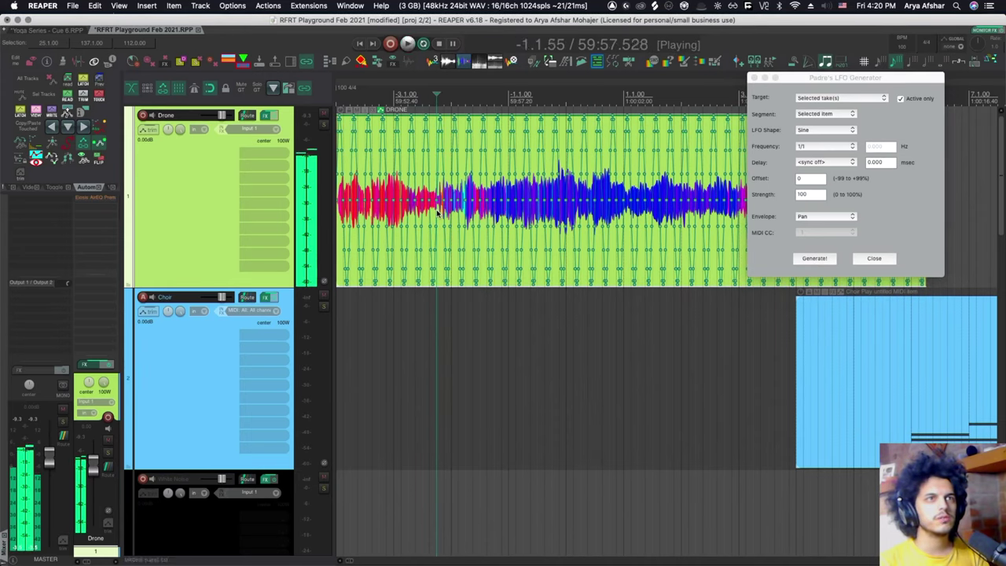
{"action": "key", "text": "space"}
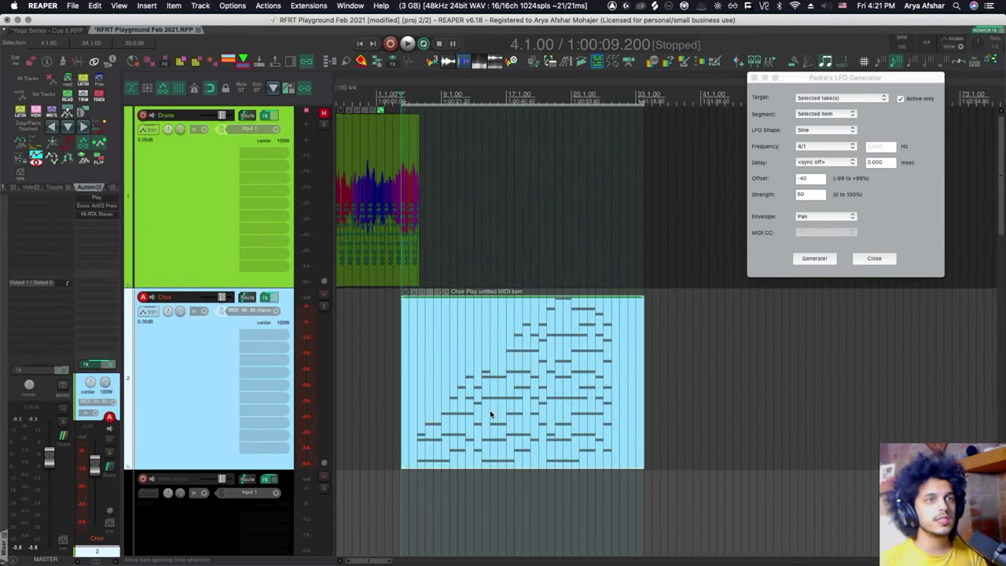
Open the Choir item in the MIDI editor and set the LFO generator's target to Selected take(s) (MIDI).
{"action": "double_click", "coordinate": [387, 349]}
{"action": "scroll", "coordinate": [243, 412], "scroll_direction": "up", "scroll_amount": 3}
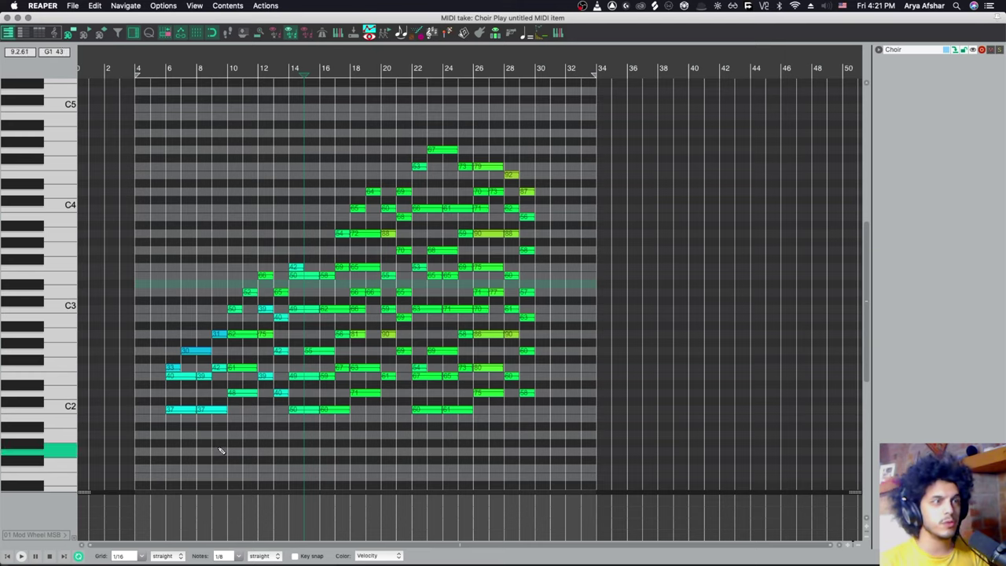
{"action": "key", "text": "l"}
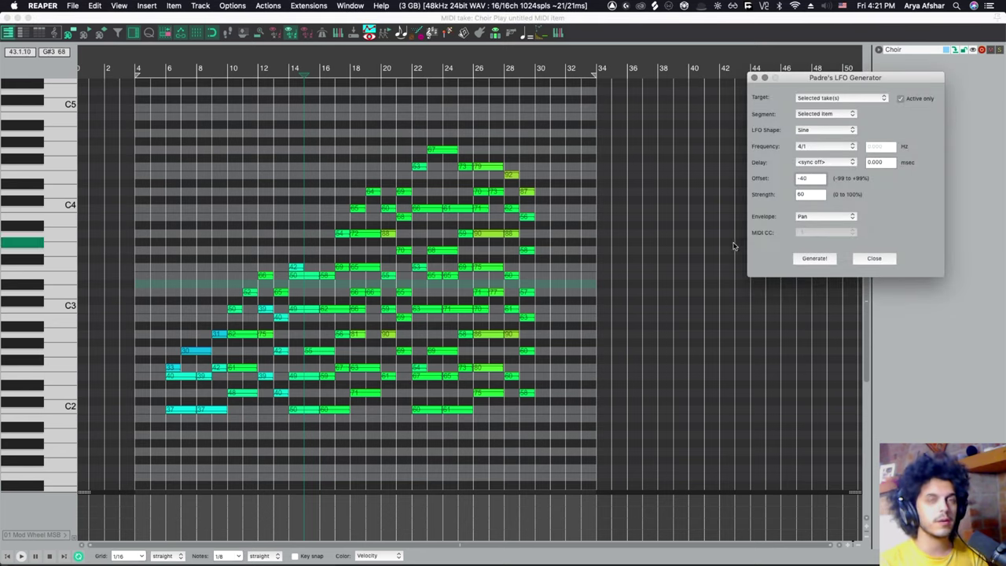
{"action": "left_click", "coordinate": [822, 97]}
{"action": "left_click", "coordinate": [829, 107]}
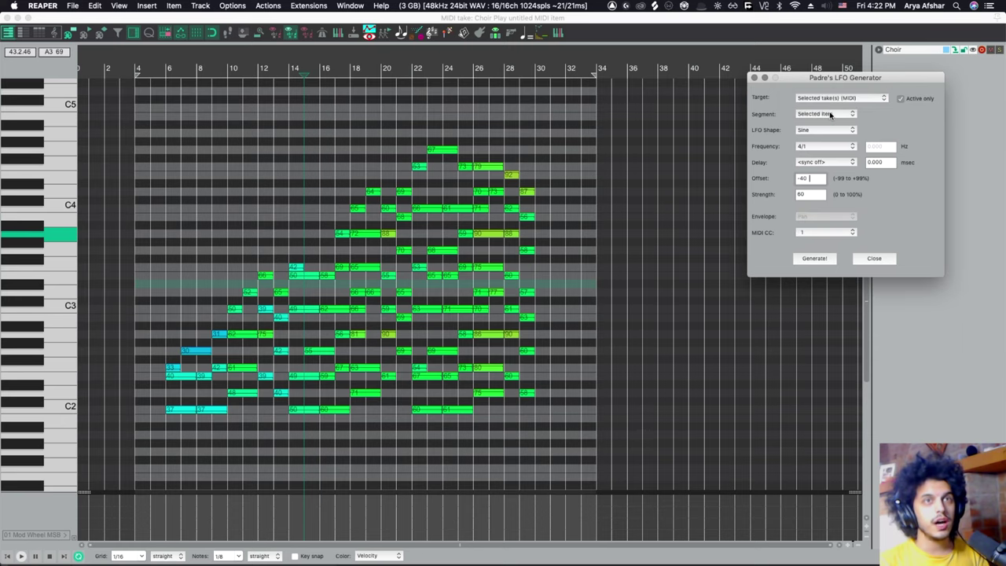
{"action": "left_click_drag", "start_coordinate": [279, 20], "coordinate": [309, 433]}
{"action": "double_click", "coordinate": [308, 434]}
{"action": "left_click", "coordinate": [814, 135]}
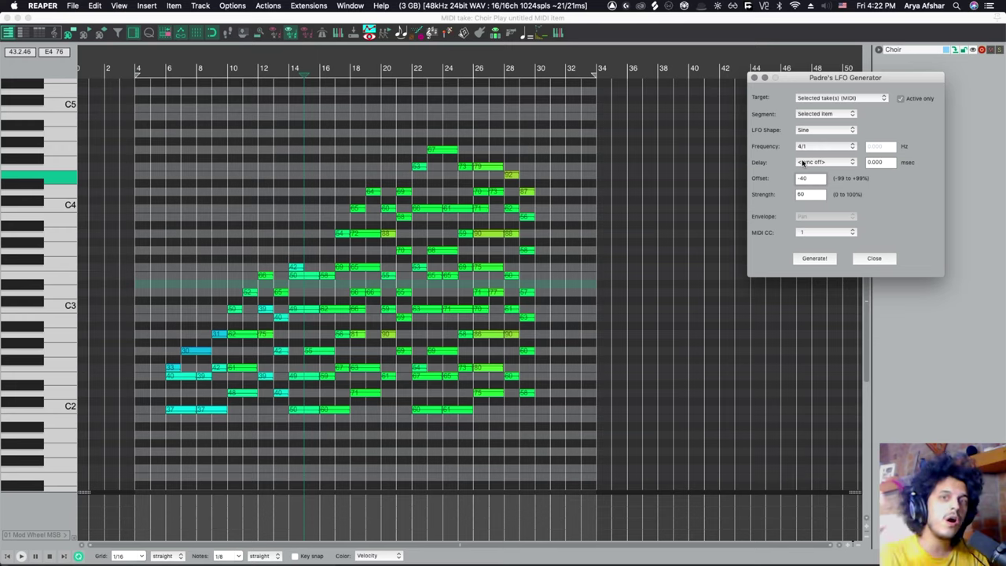
Generate a sine LFO on MIDI CC 1 for the Choir take at frequency 4/1, with offset 20 and strength 80.
{"action": "left_click_drag", "start_coordinate": [809, 178], "coordinate": [787, 180]}
{"action": "type", "text": "0"}
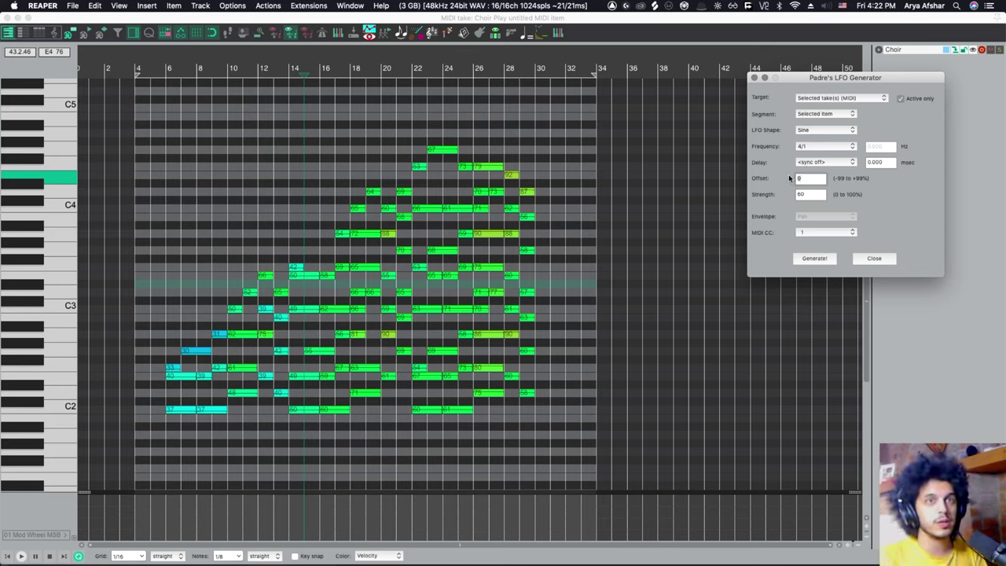
{"action": "key", "text": "BackSpace"}
{"action": "type", "text": "20"}
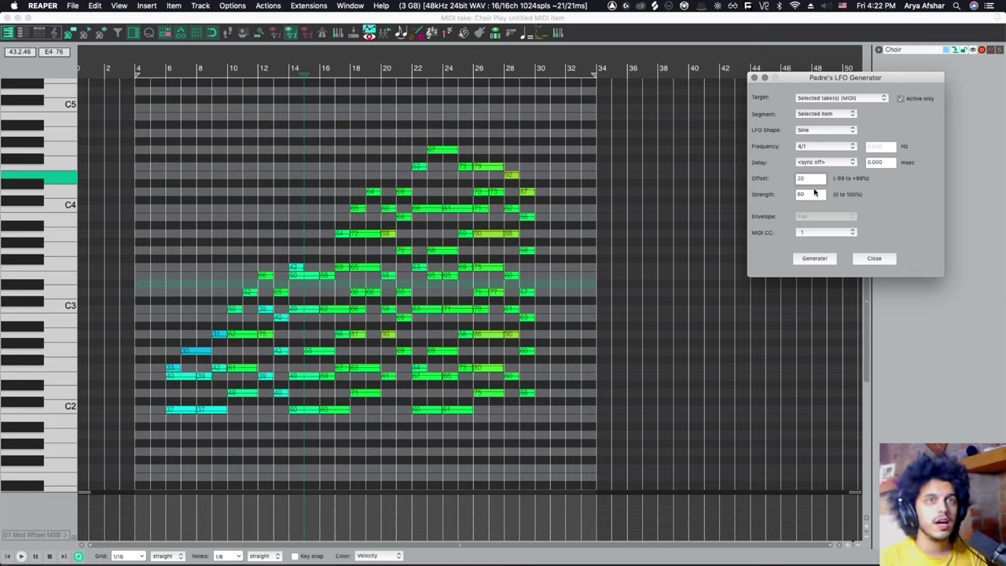
{"action": "key", "text": "Tab"}
{"action": "type", "text": "60"}
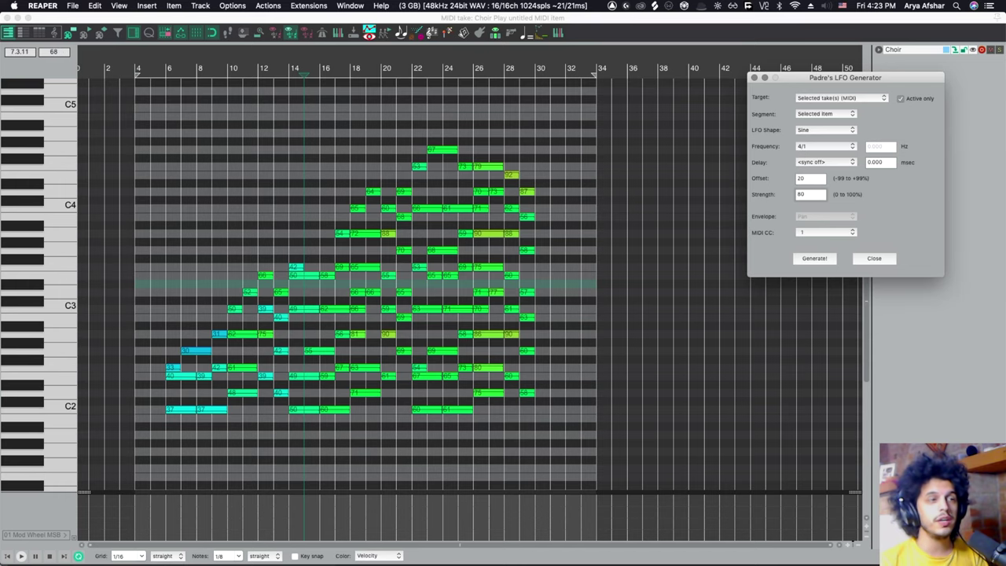
{"action": "left_click", "coordinate": [51, 537]}
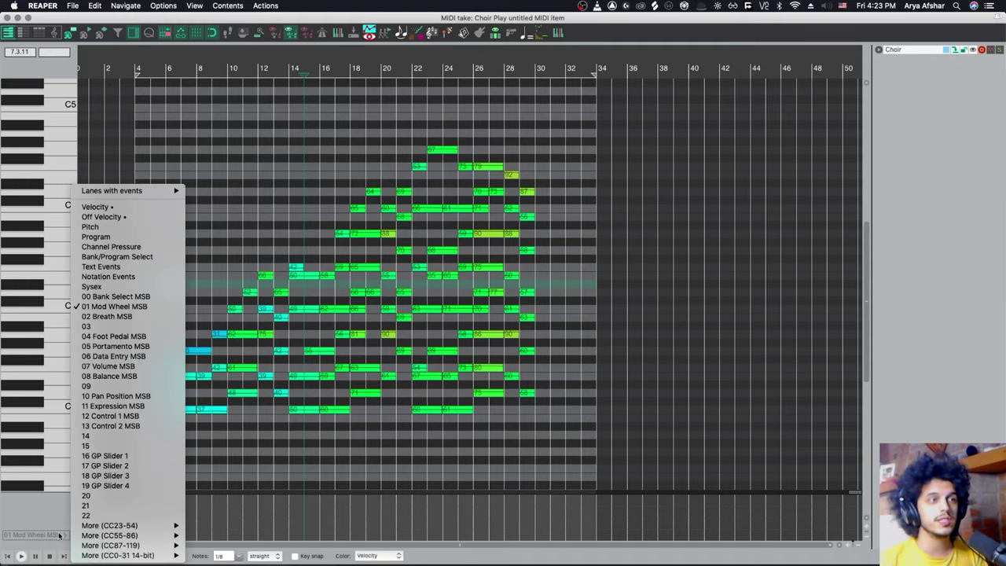
{"action": "left_click", "coordinate": [581, 413]}
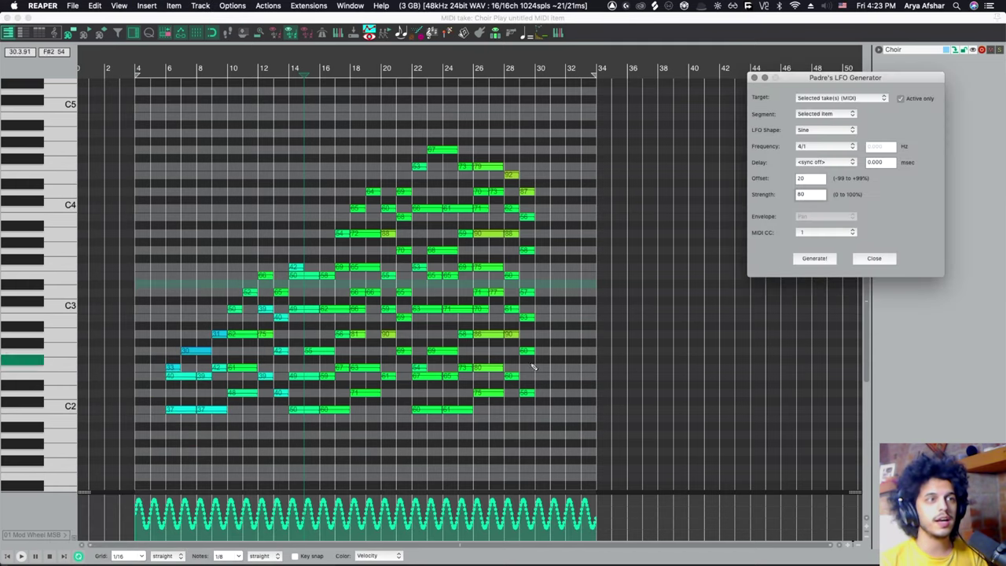
Inspect the generated Mod Wheel curve and play the Choir item from 5.4.00, just before its first notes.
{"action": "scroll", "coordinate": [213, 511], "scroll_direction": "up", "scroll_amount": 6}
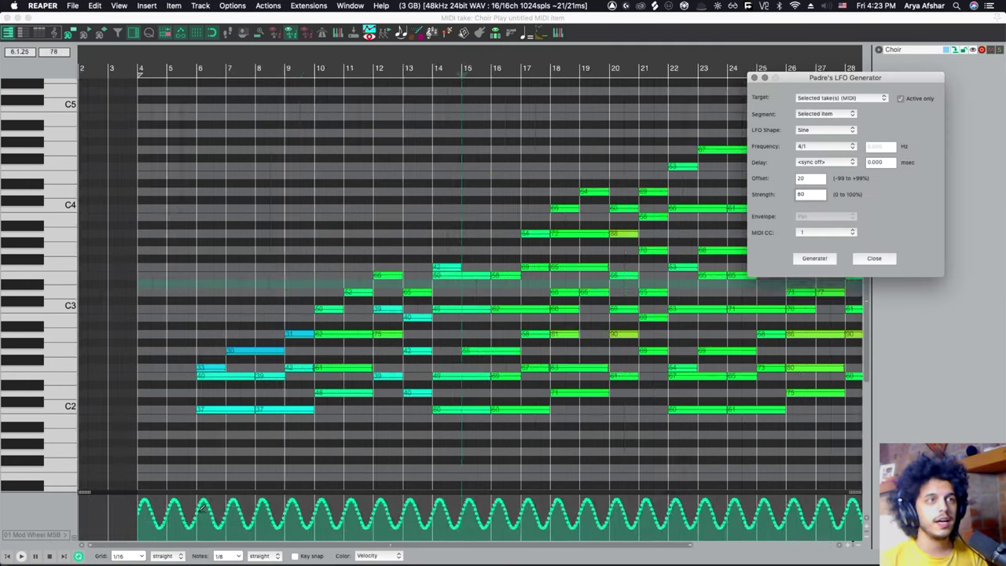
{"action": "scroll", "coordinate": [212, 511], "scroll_direction": "down", "scroll_amount": 6}
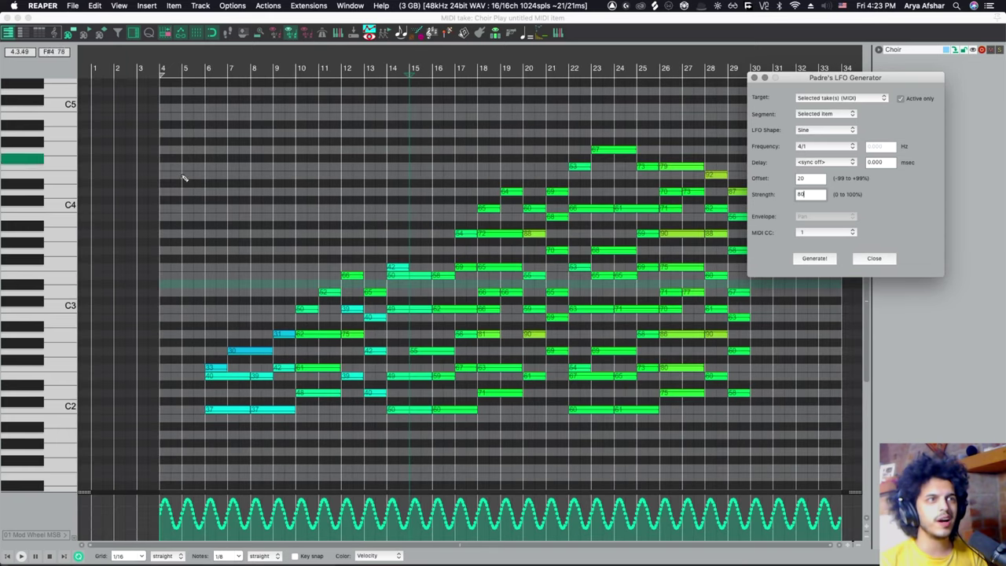
{"action": "scroll", "coordinate": [228, 494], "scroll_direction": "up", "scroll_amount": 4}
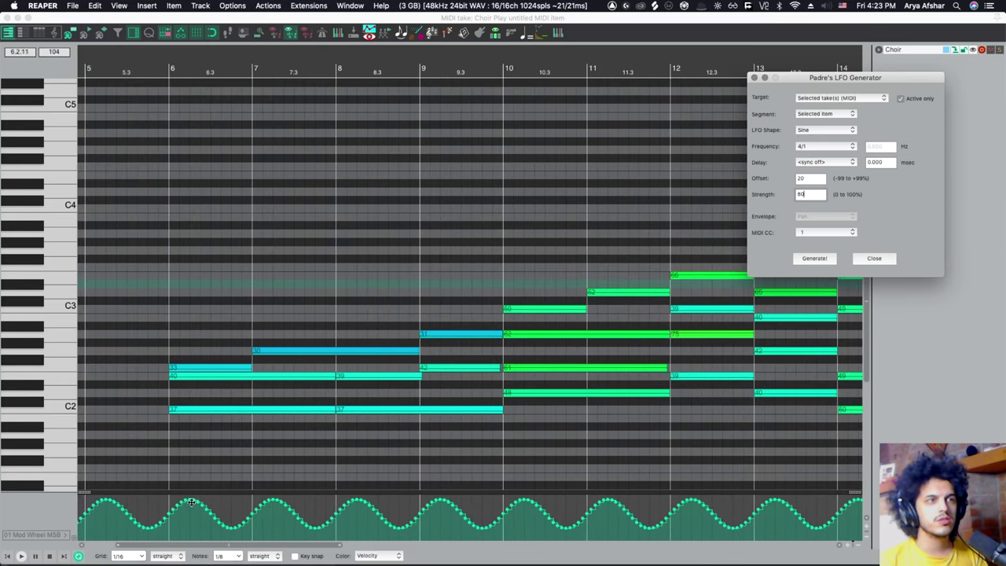
{"action": "scroll", "coordinate": [196, 502], "scroll_direction": "down", "scroll_amount": 3}
{"action": "scroll", "coordinate": [196, 500], "scroll_direction": "up", "scroll_amount": 3}
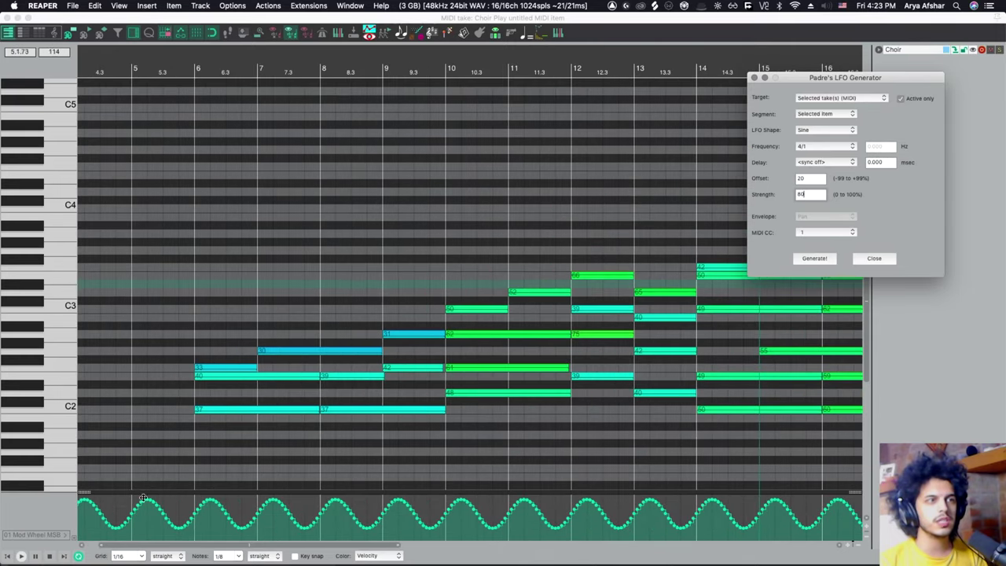
{"action": "scroll", "coordinate": [168, 390], "scroll_direction": "left", "scroll_amount": 3}
{"action": "scroll", "coordinate": [378, 438], "scroll_direction": "right", "scroll_amount": 4}
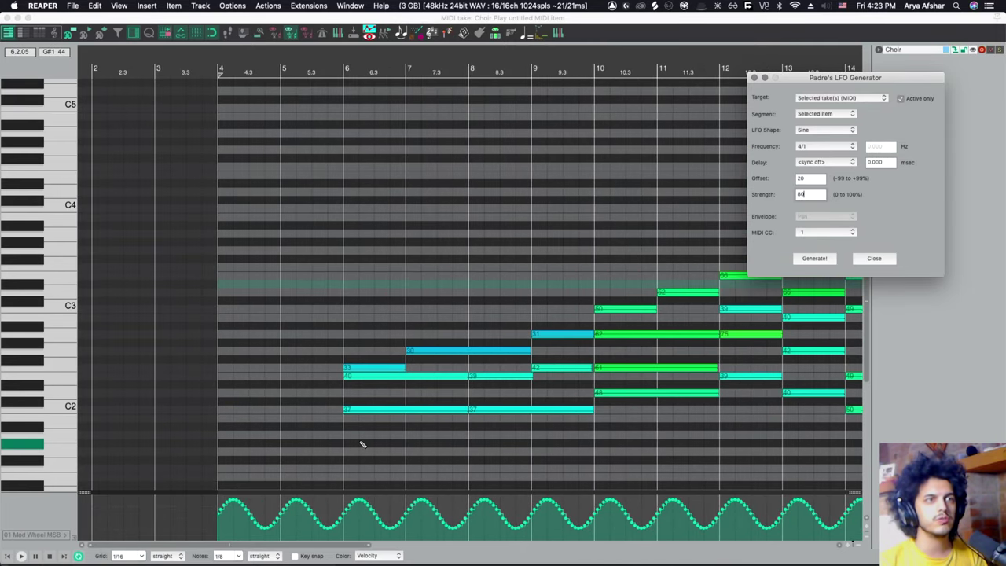
{"action": "left_click", "coordinate": [209, 96]}
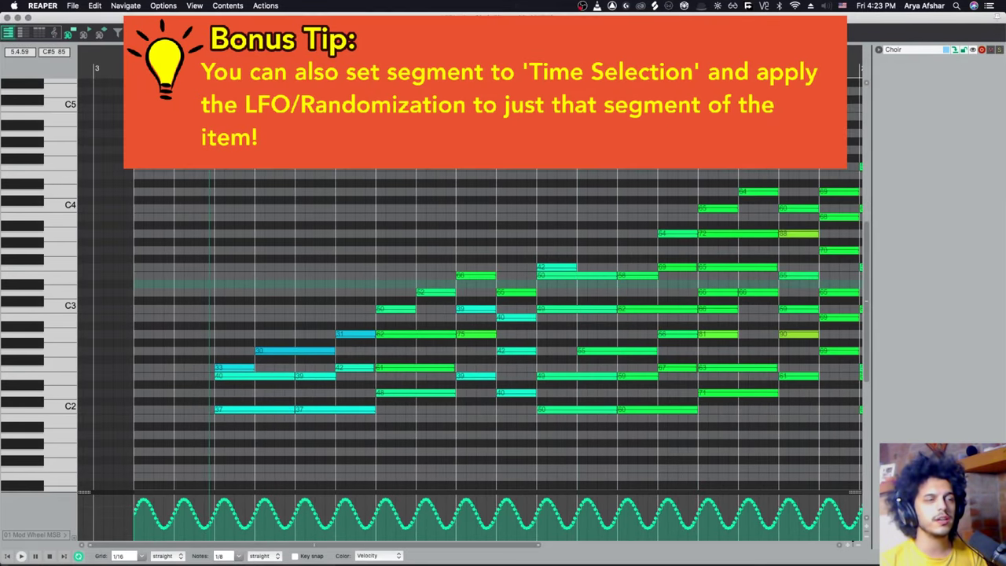
{"action": "key", "text": "space"}
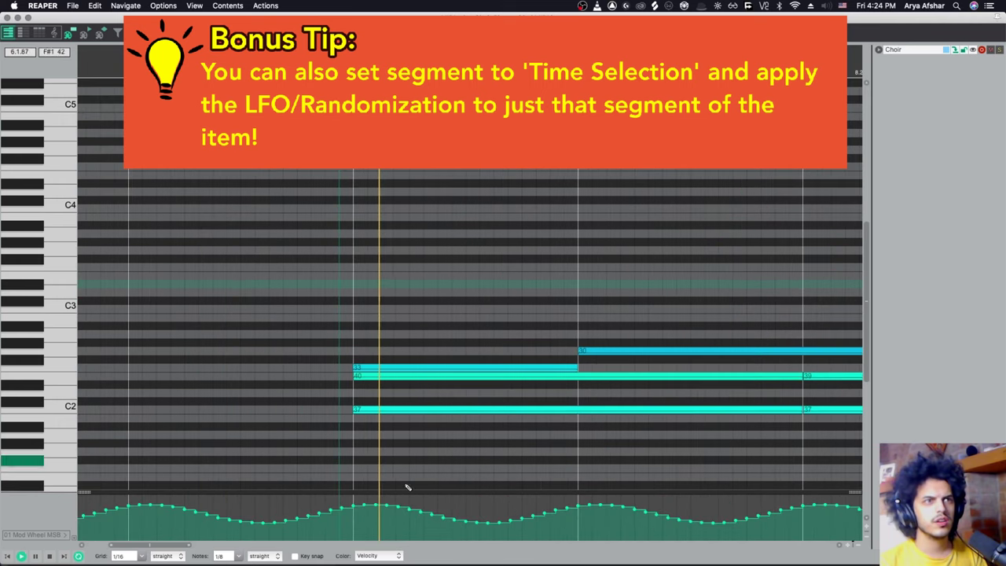
{"action": "scroll", "coordinate": [408, 487], "scroll_direction": "down", "scroll_amount": 5}
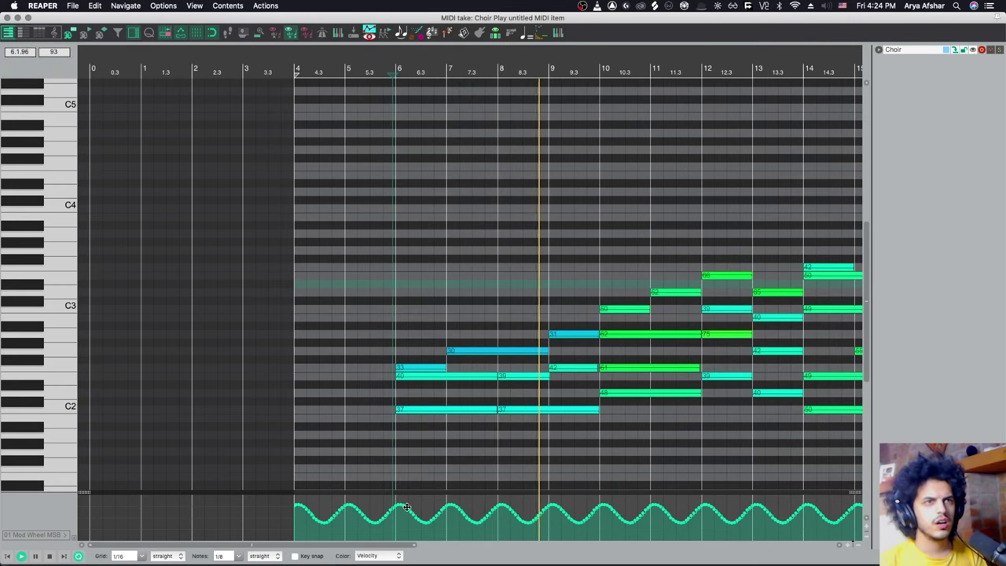
{"action": "key", "text": "space"}
Draw a freehand, wave-shaped Mod Wheel curve in the CC lane from measure 6 to about measure 30.
{"action": "scroll", "coordinate": [629, 393], "scroll_direction": "down", "scroll_amount": 8}
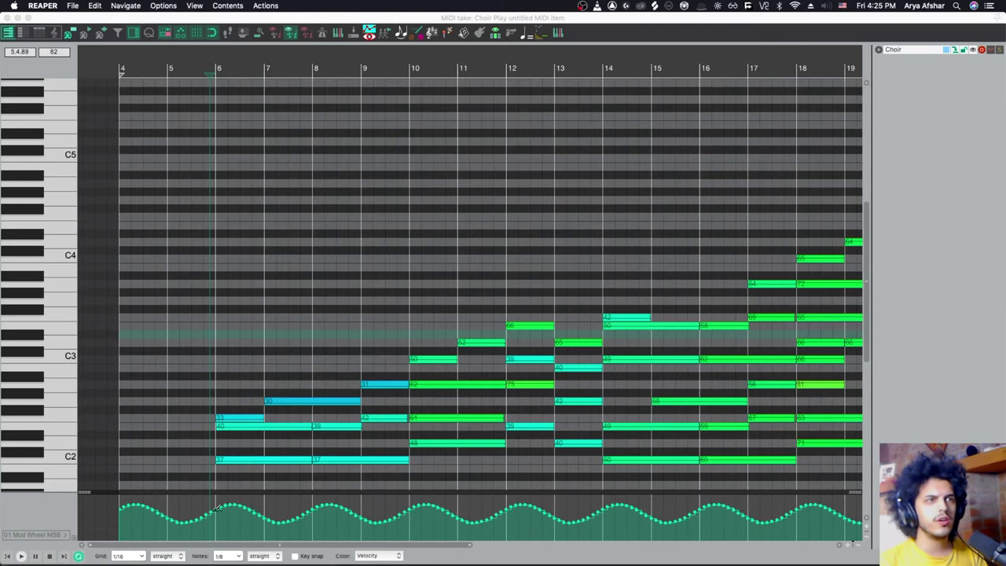
{"action": "mouse_move", "coordinate": [213, 511]}
{"action": "left_mouse_down"}
{"action": "mouse_move", "coordinate": [237, 495]}
{"action": "mouse_move", "coordinate": [273, 493]}
{"action": "mouse_move", "coordinate": [346, 520]}
{"action": "mouse_move", "coordinate": [424, 503]}
{"action": "left_mouse_up"}
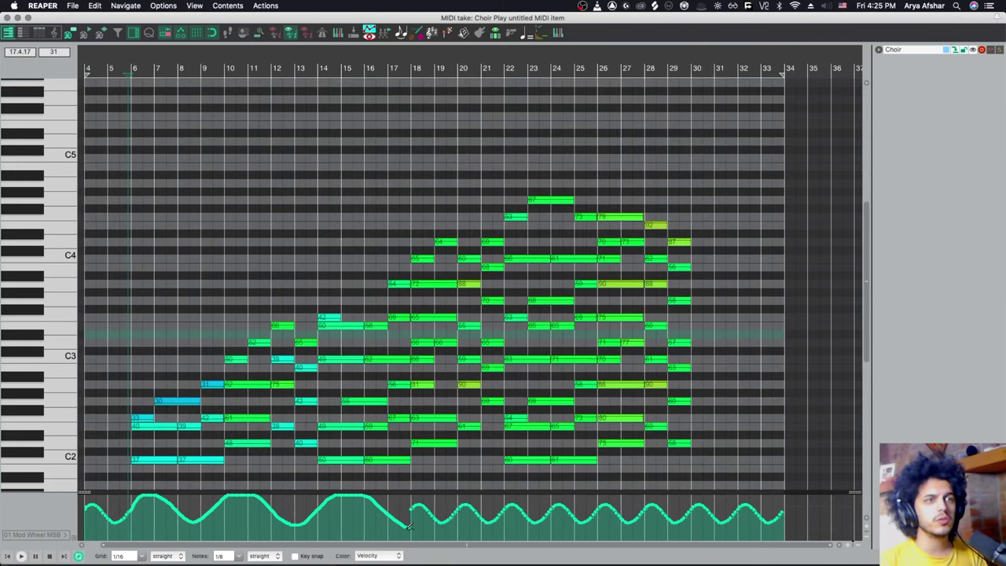
{"action": "mouse_move", "coordinate": [410, 525]}
{"action": "left_mouse_down"}
{"action": "mouse_move", "coordinate": [471, 493]}
{"action": "mouse_move", "coordinate": [546, 494]}
{"action": "mouse_move", "coordinate": [585, 515]}
{"action": "mouse_move", "coordinate": [690, 500]}
{"action": "left_mouse_up"}
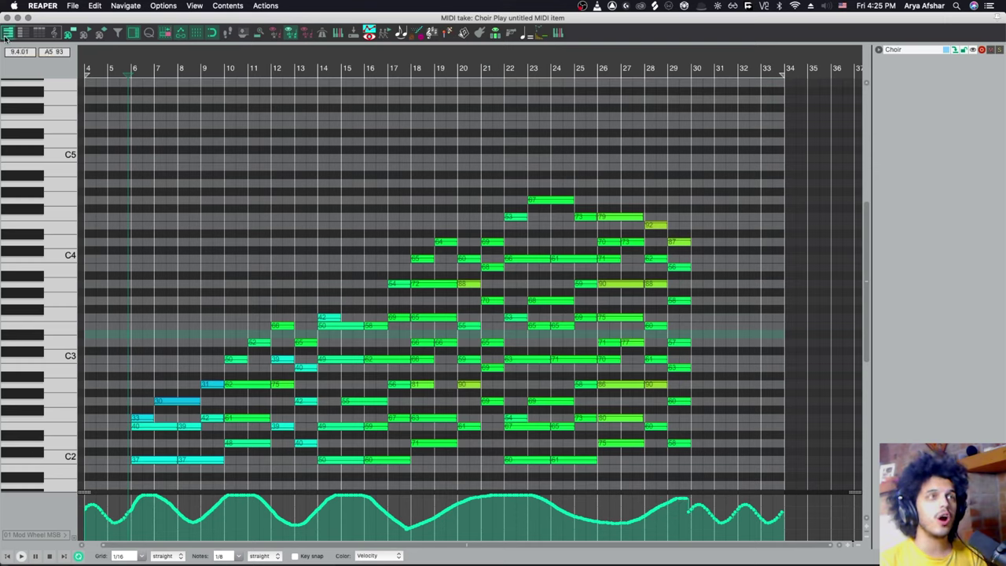
Select the Choir notes and regenerate the CC 1 sine LFO at frequency 1/8, strength 100 and offset 0.
{"action": "left_click_drag", "start_coordinate": [124, 130], "coordinate": [734, 459]}
{"action": "key", "text": "l"}
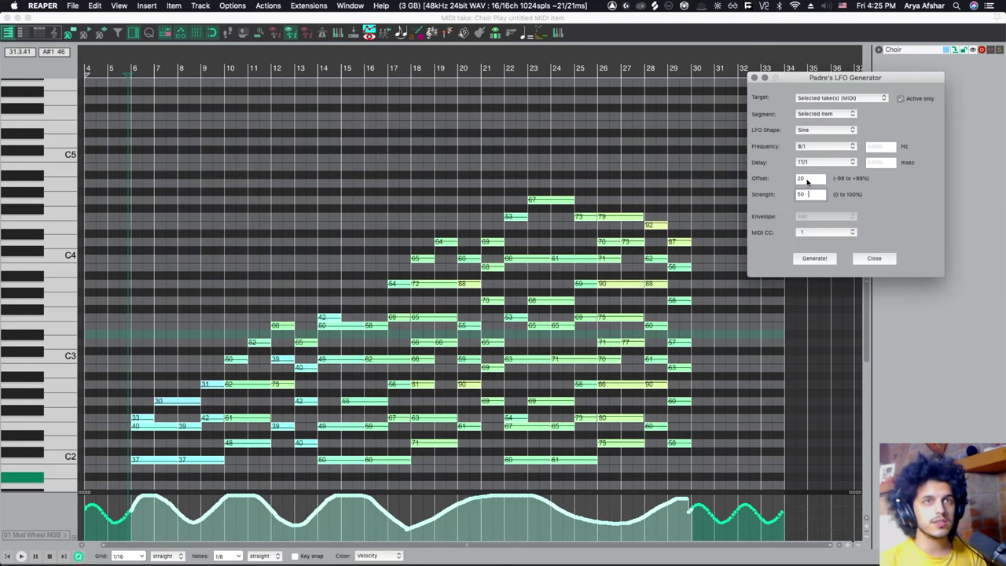
{"action": "left_click", "coordinate": [823, 151]}
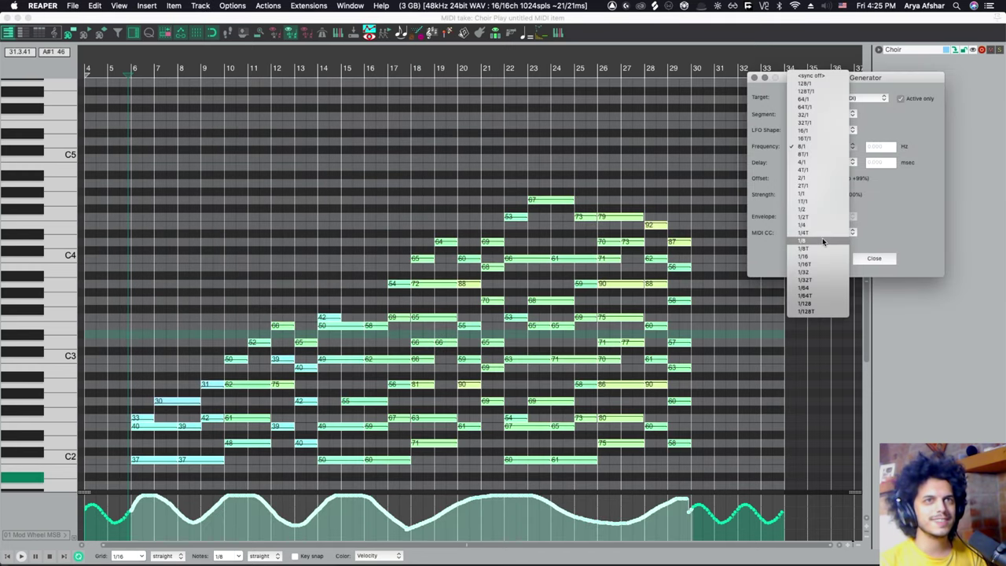
{"action": "left_click", "coordinate": [823, 240]}
{"action": "double_click", "coordinate": [805, 195]}
{"action": "type", "text": "100"}
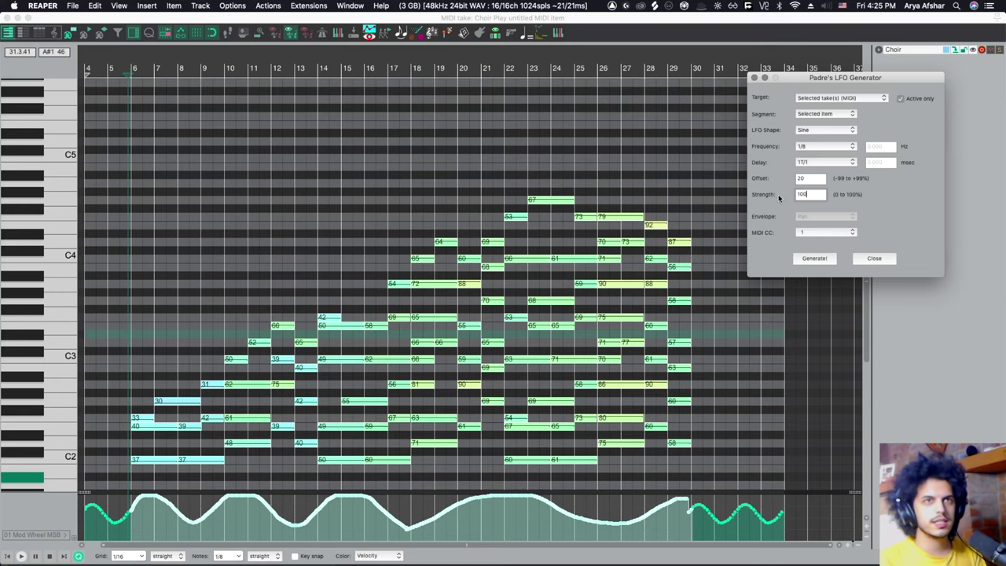
{"action": "left_click", "coordinate": [799, 180]}
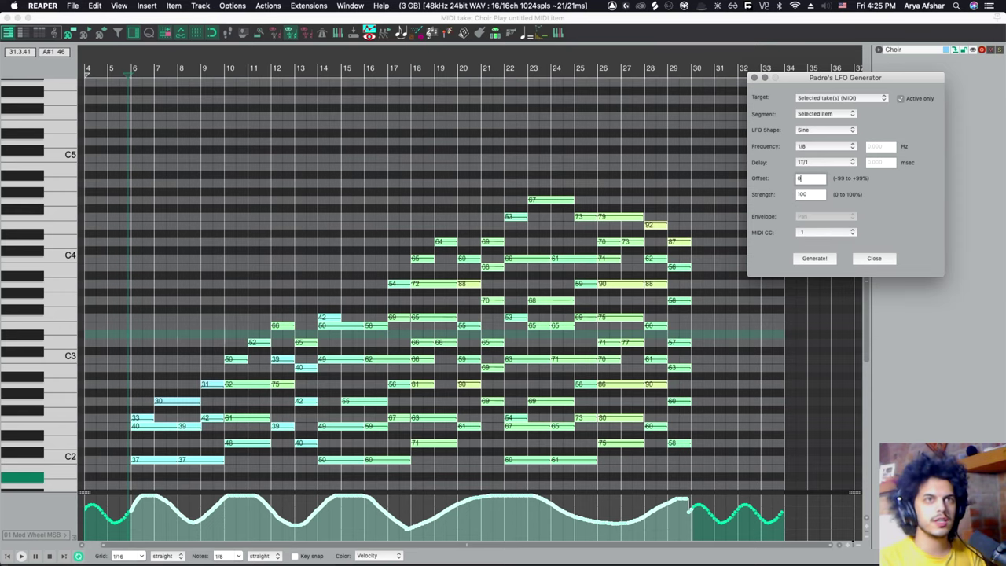
{"action": "left_click", "coordinate": [813, 259]}
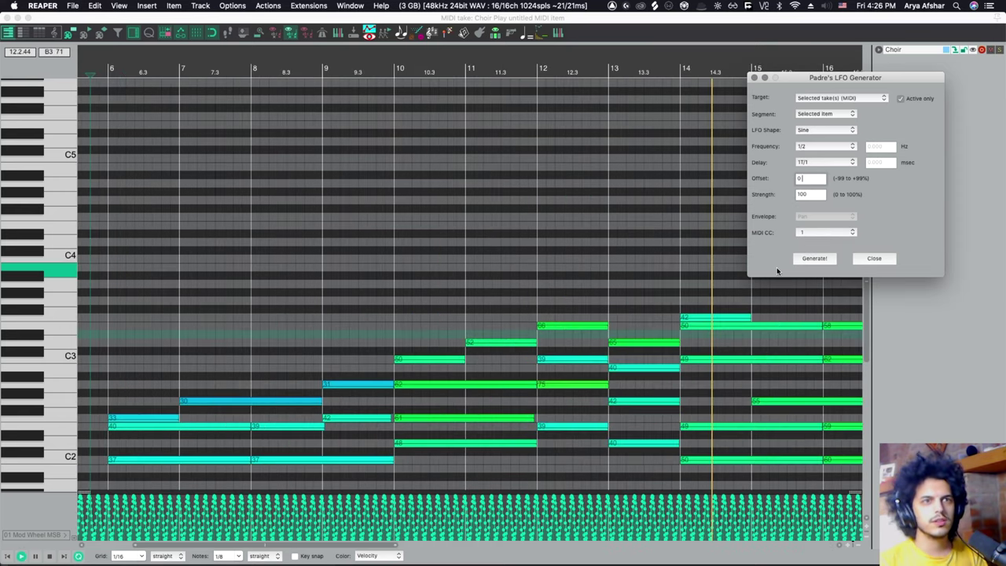
Listen to the Choir item with the regenerated Mod Wheel modulation, and close the LFO generator.
{"action": "scroll", "coordinate": [543, 380], "scroll_direction": "right", "scroll_amount": 1}
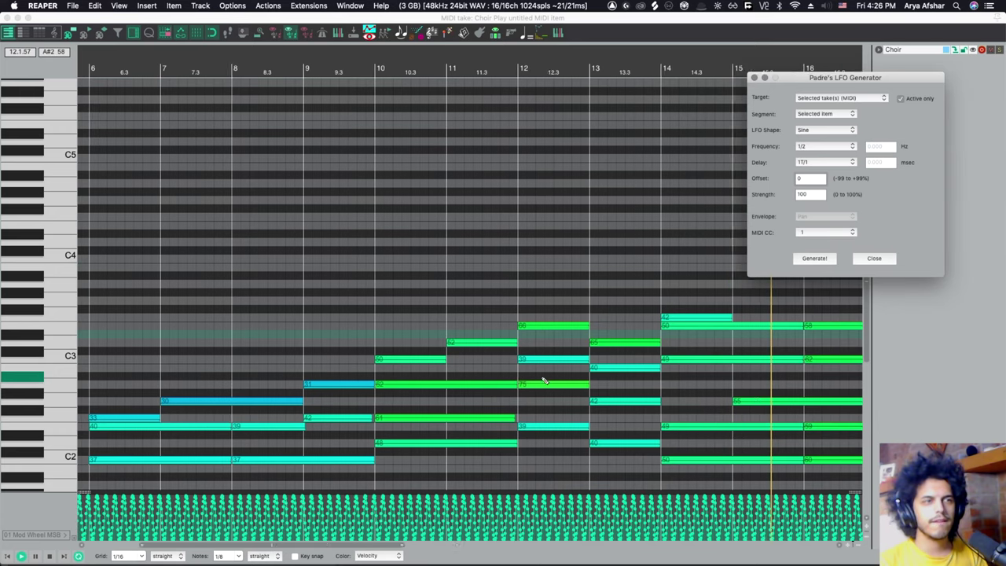
{"action": "scroll", "coordinate": [542, 382], "scroll_direction": "right", "scroll_amount": 8}
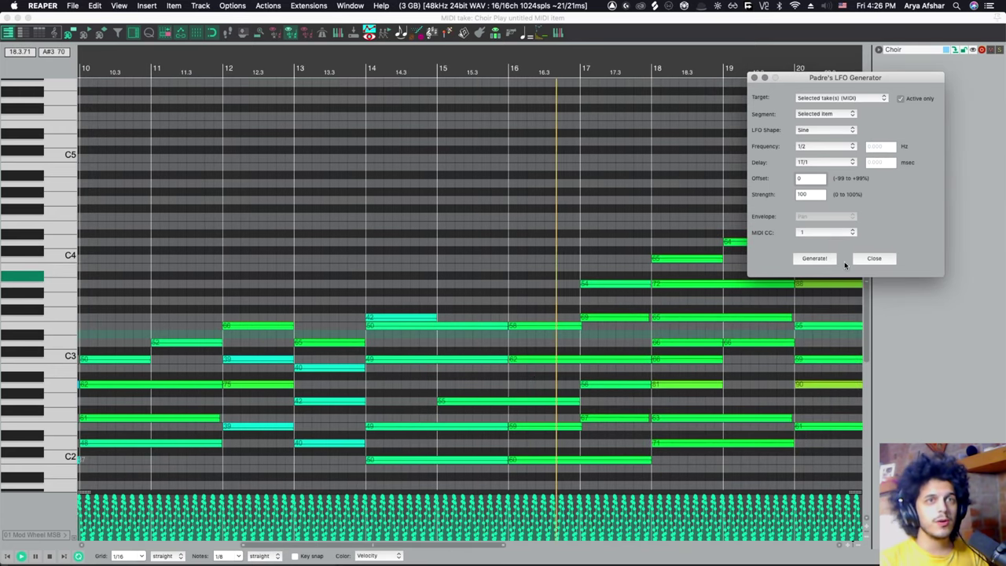
{"action": "left_click", "coordinate": [874, 258]}
{"action": "key", "text": "space"}
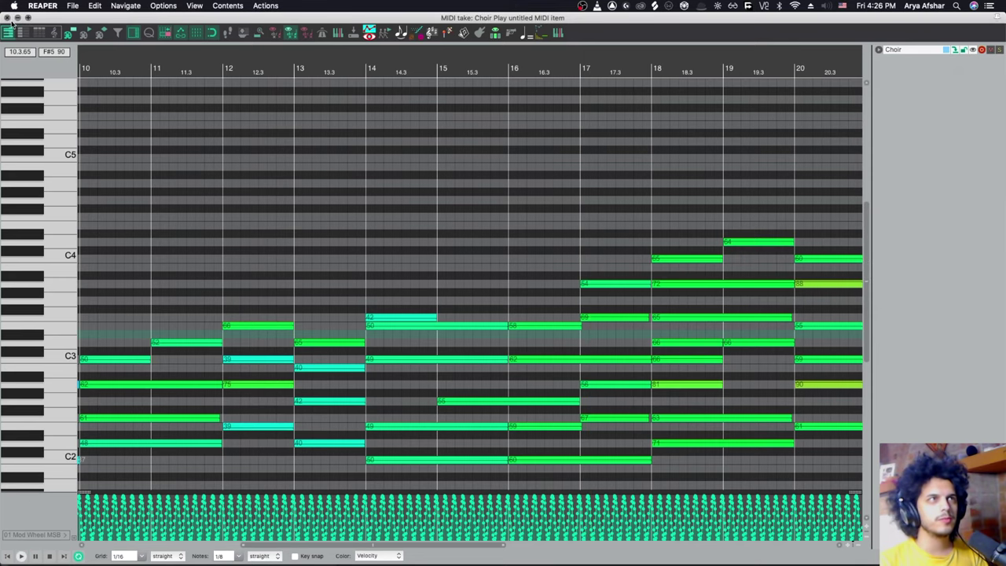
{"action": "key", "text": "minus"}
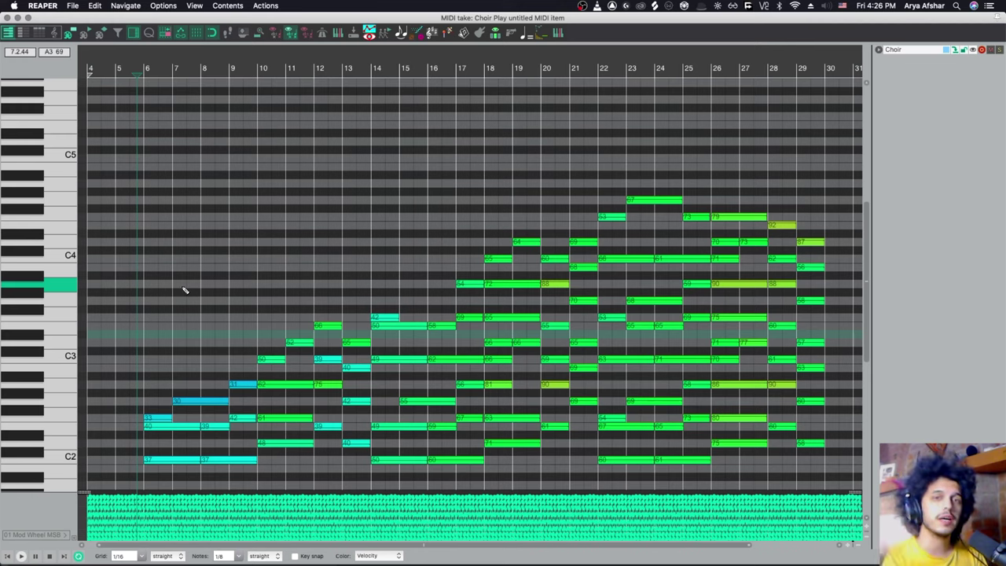
Close the MIDI editor and bring the White Noise item with its EQ frequency envelopes into view in the arrangement.
{"action": "left_click", "coordinate": [7, 17]}
{"action": "key", "text": "Escape"}
{"action": "scroll", "coordinate": [521, 319], "scroll_direction": "down", "scroll_amount": 5}
{"action": "scroll", "coordinate": [515, 319], "scroll_direction": "down", "scroll_amount": 3}
{"action": "scroll", "coordinate": [572, 290], "scroll_direction": "right", "scroll_amount": 3}
{"action": "scroll", "coordinate": [572, 290], "scroll_direction": "up", "scroll_amount": 2}
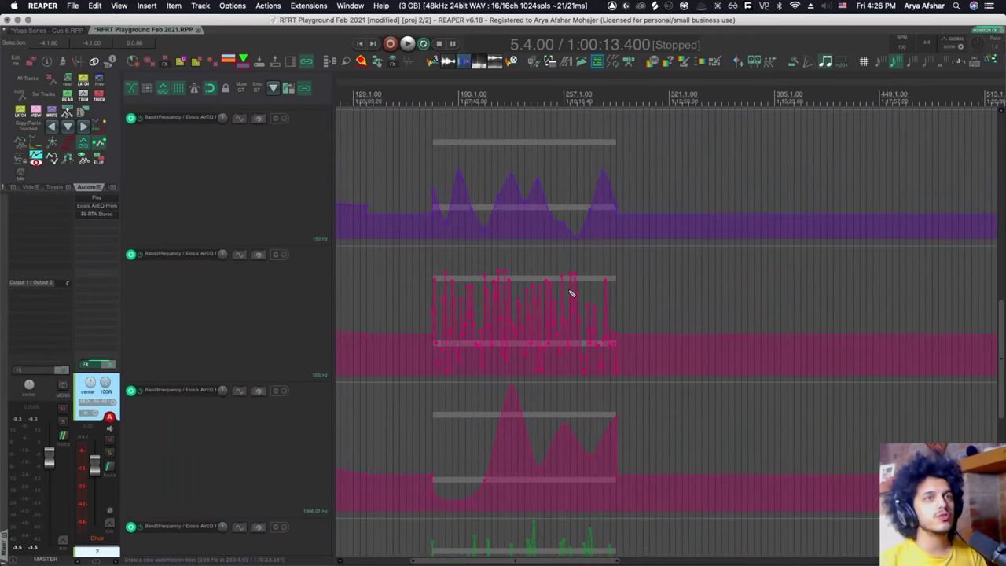
{"action": "scroll", "coordinate": [572, 293], "scroll_direction": "down", "scroll_amount": 5}
{"action": "scroll", "coordinate": [566, 275], "scroll_direction": "up", "scroll_amount": 3}
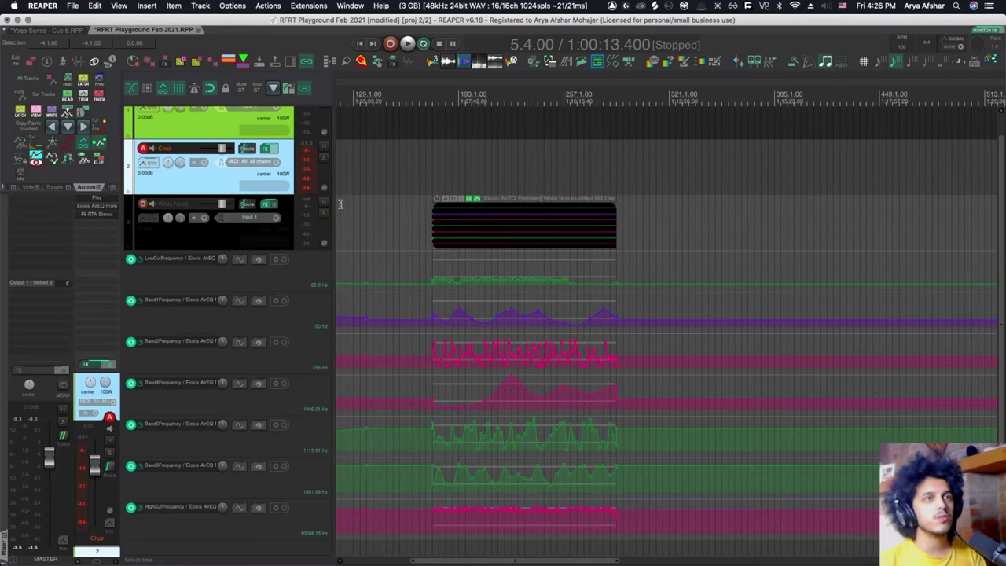
Play the White Noise item from its start at 177.1.00 and inspect the track's Eiosis AirEQ Premium plugin.
{"action": "left_click", "coordinate": [419, 211]}
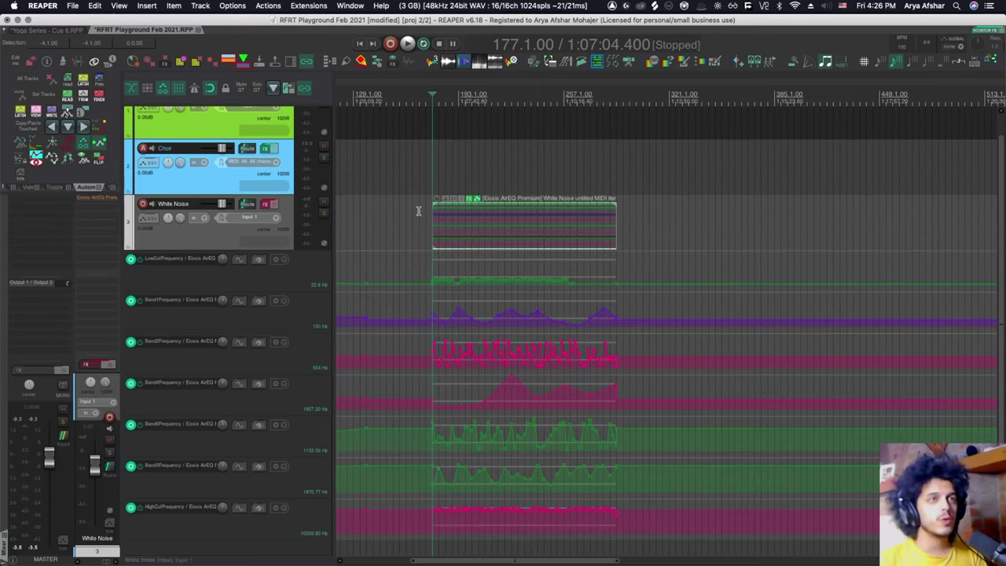
{"action": "key", "text": "space"}
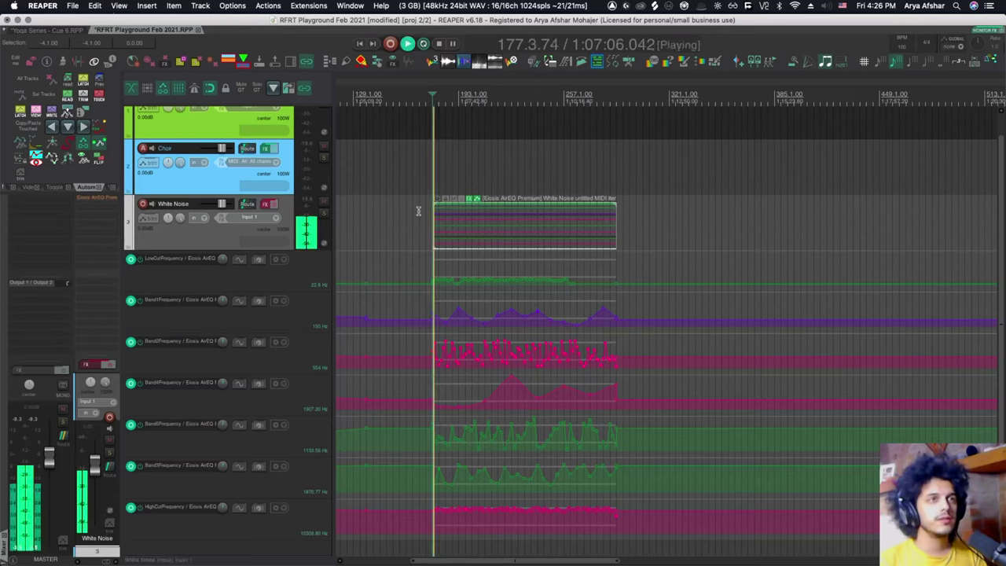
{"action": "key", "text": "space"}
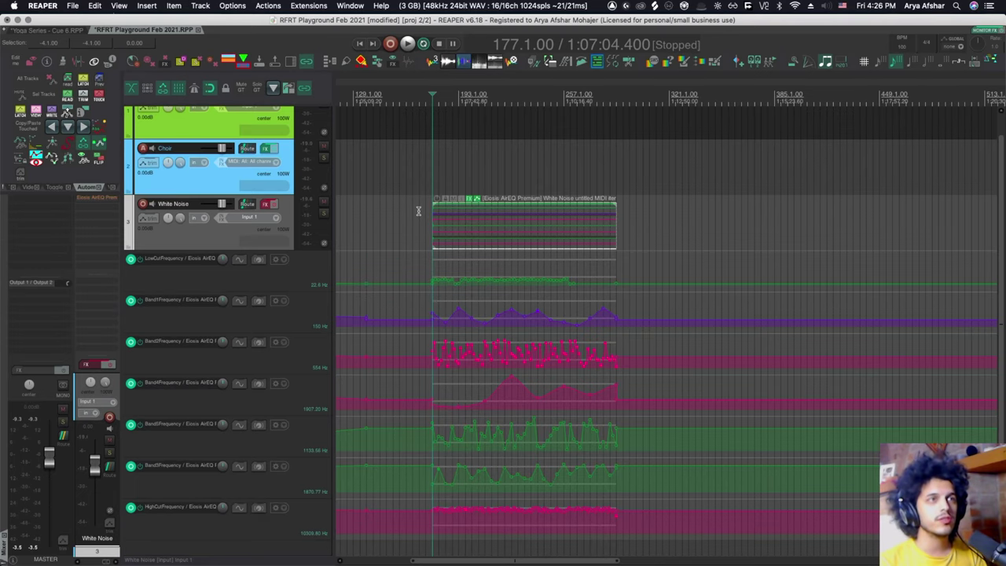
{"action": "left_click", "coordinate": [267, 203]}
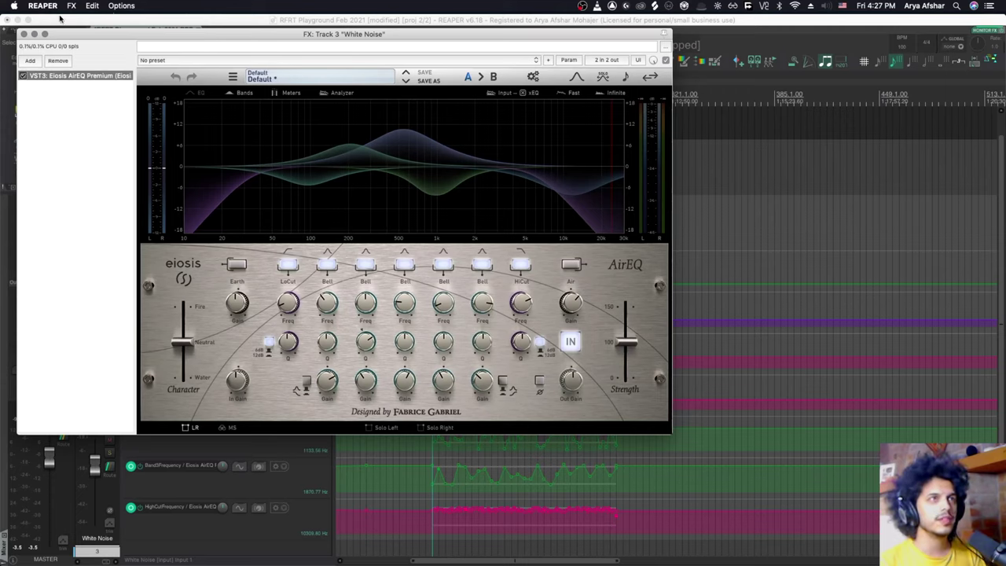
{"action": "left_click", "coordinate": [24, 34]}
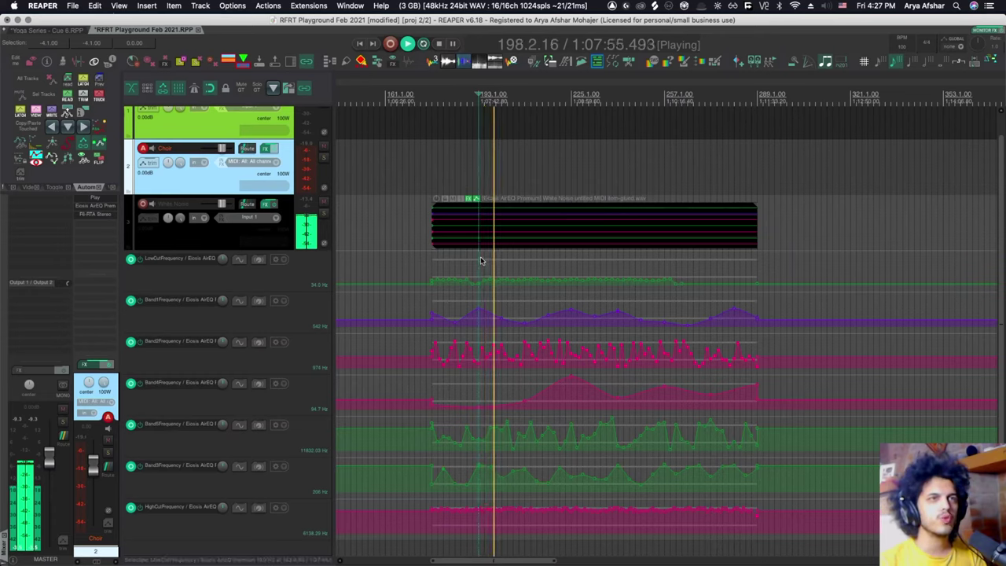
{"action": "key", "text": "space"}
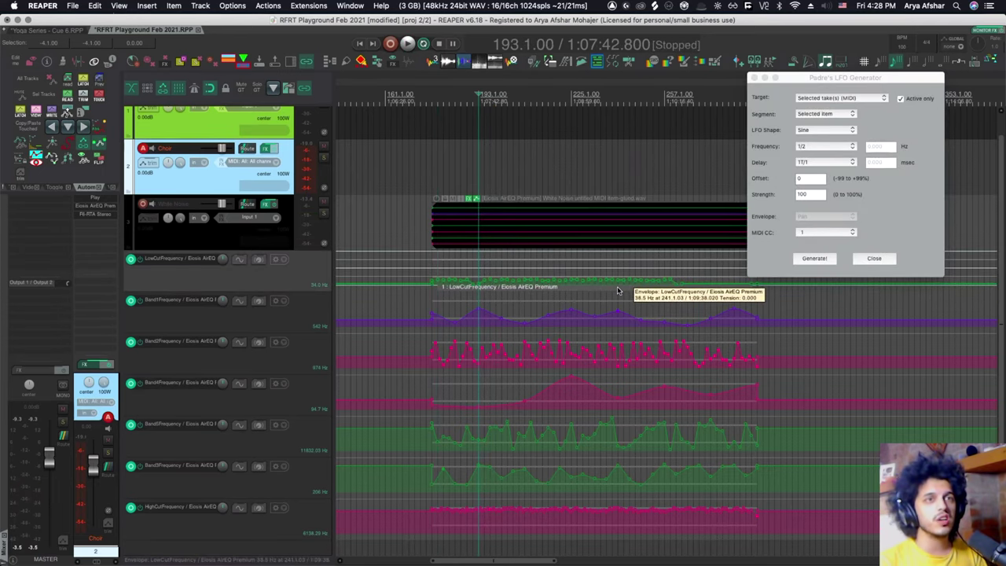
Compare LFO shapes in the properties of the LowCutFrequency automation item and set its LFO shape to None.
{"action": "double_click", "coordinate": [618, 291]}
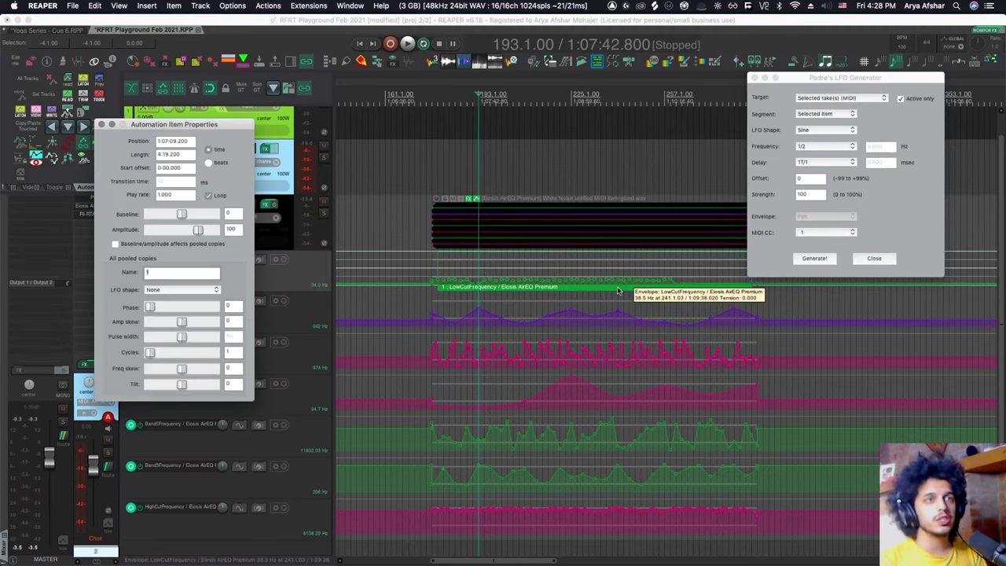
{"action": "left_click", "coordinate": [171, 290]}
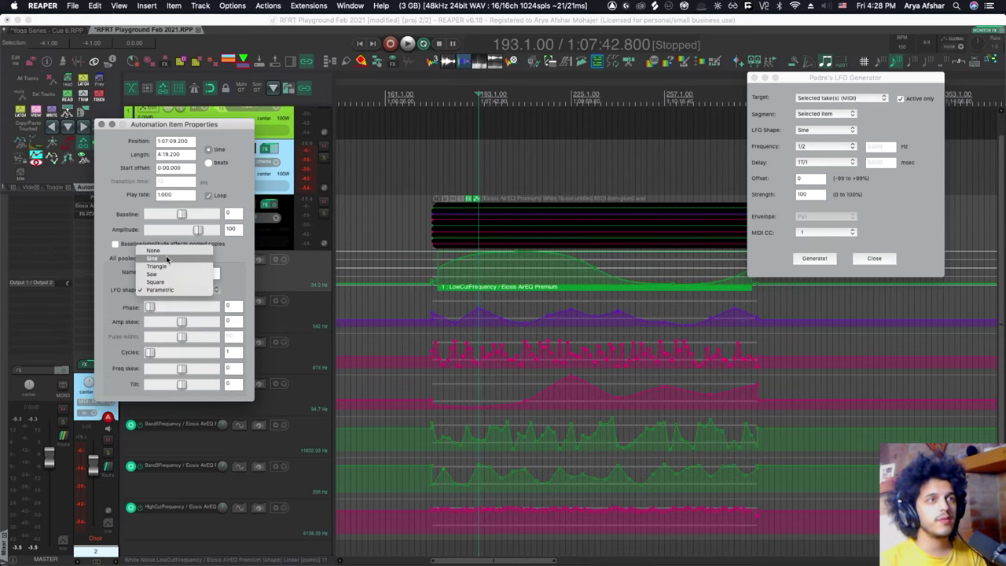
{"action": "left_click", "coordinate": [167, 251]}
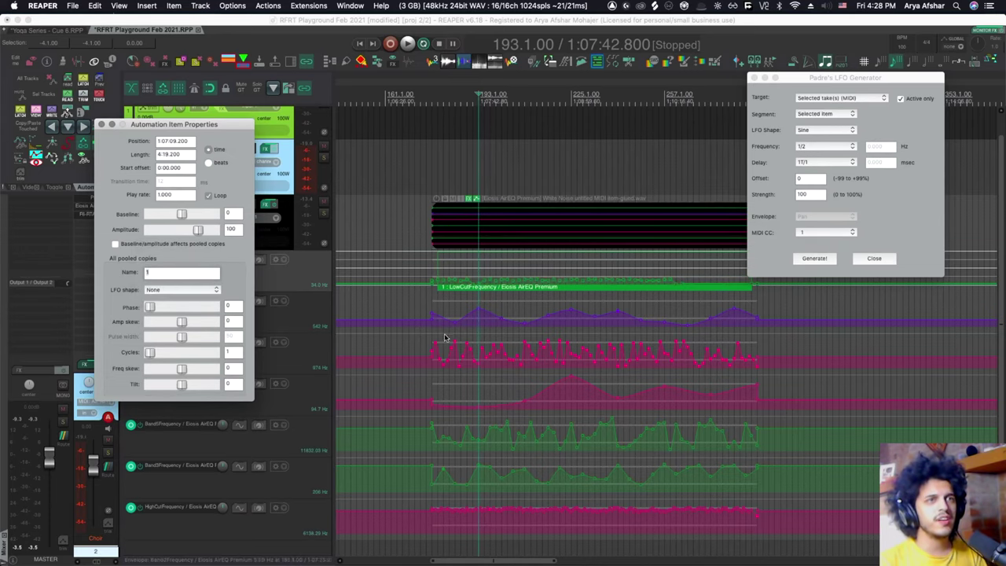
{"action": "left_click", "coordinate": [485, 329]}
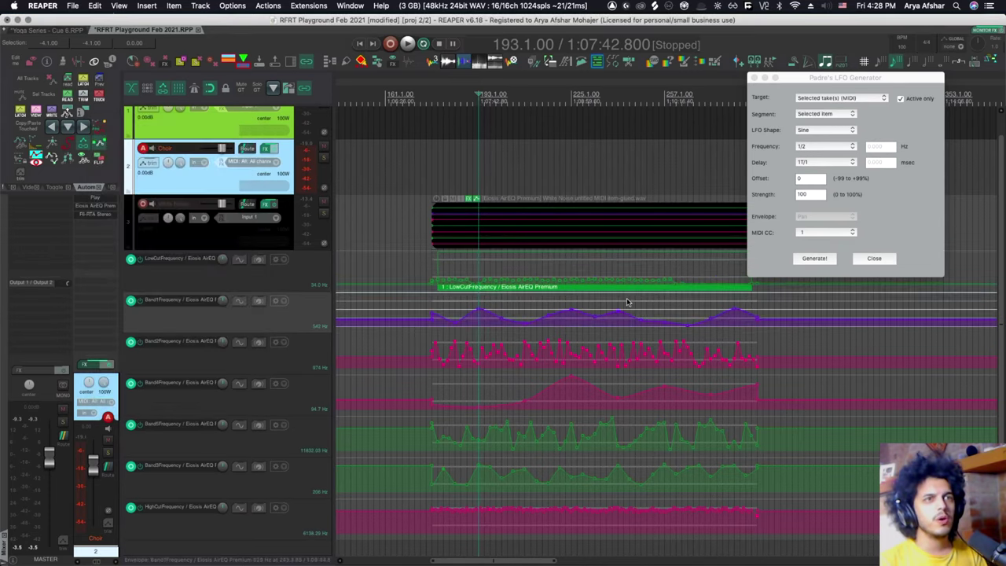
Undo the LFO shape edits and the insertion of the automation item on the LowCutFrequency envelope.
{"action": "key", "text": "super+z"}
{"action": "key", "text": "super+z"}
{"action": "key", "text": "super+z"}
{"action": "key", "text": "super+z"}
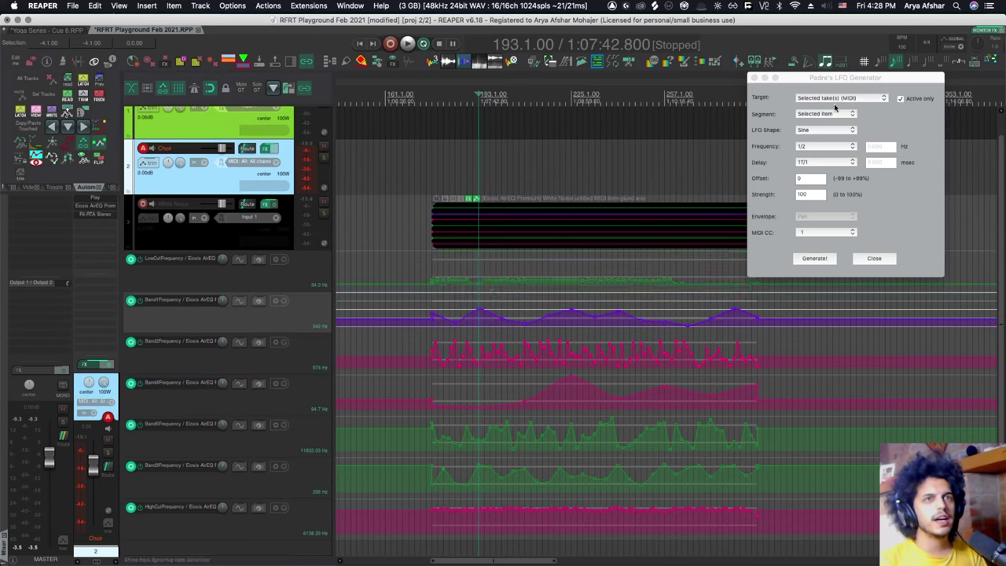
Compare the LFO generator's targets and the take envelope types, and set the target to Selected track envelope.
{"action": "left_click", "coordinate": [831, 97]}
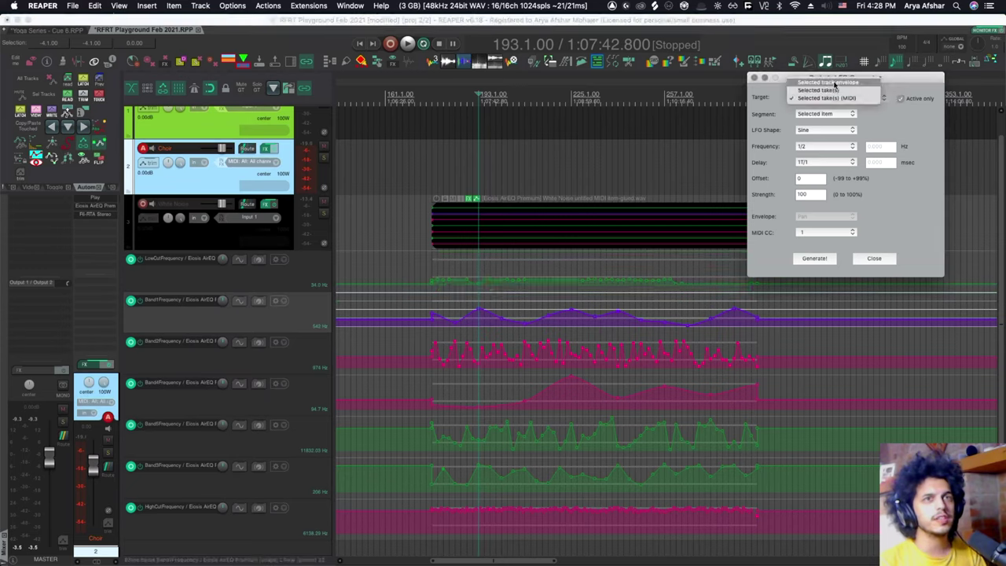
{"action": "left_click", "coordinate": [835, 84]}
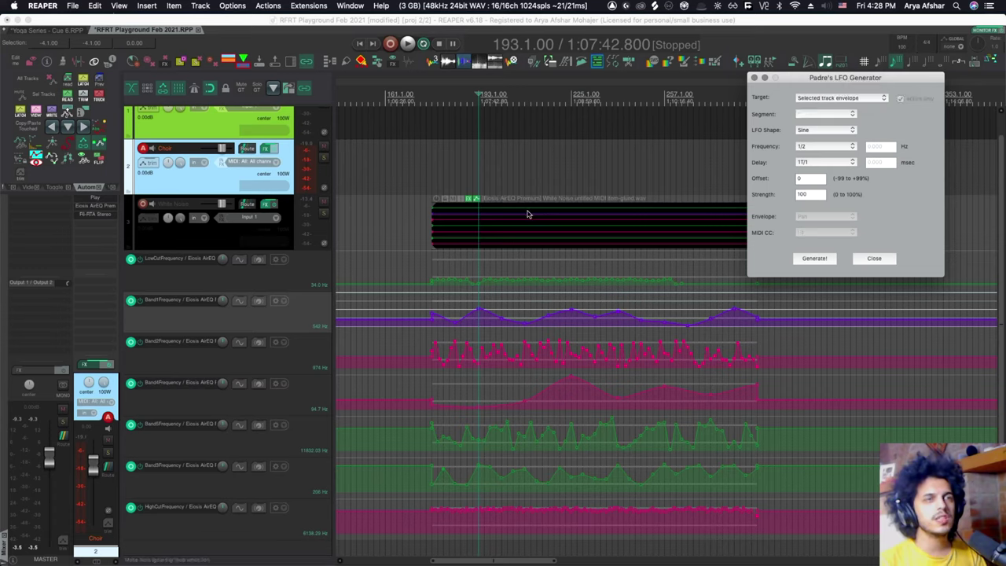
{"action": "left_click", "coordinate": [823, 101]}
{"action": "left_click", "coordinate": [823, 105]}
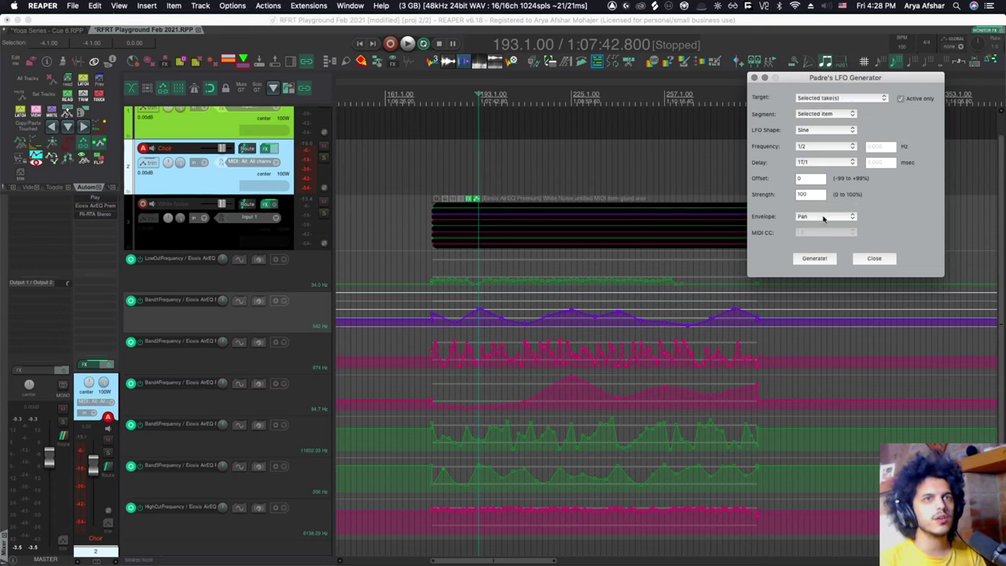
{"action": "left_click", "coordinate": [822, 216]}
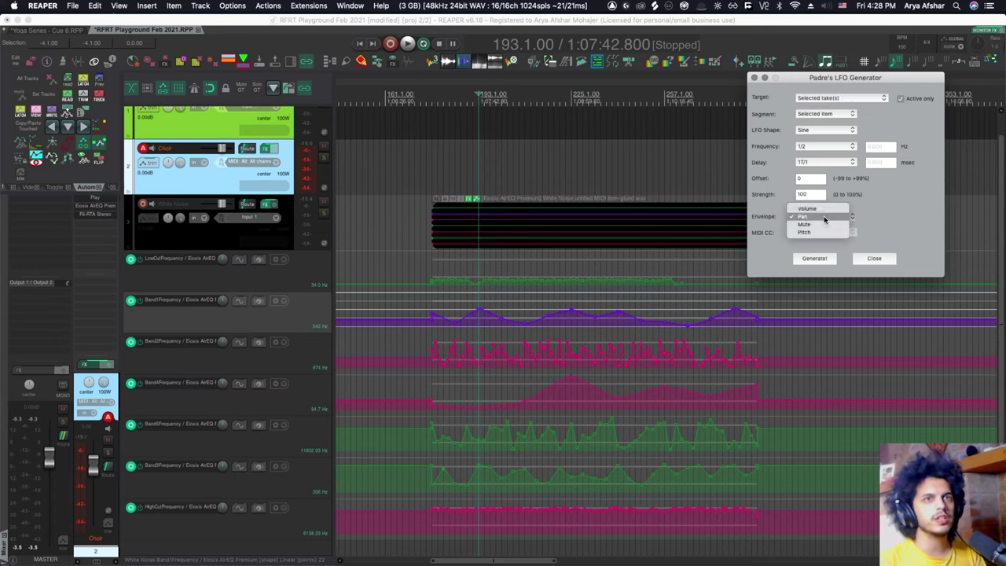
{"action": "left_click", "coordinate": [905, 212]}
{"action": "left_click", "coordinate": [822, 97]}
{"action": "left_click", "coordinate": [816, 91]}
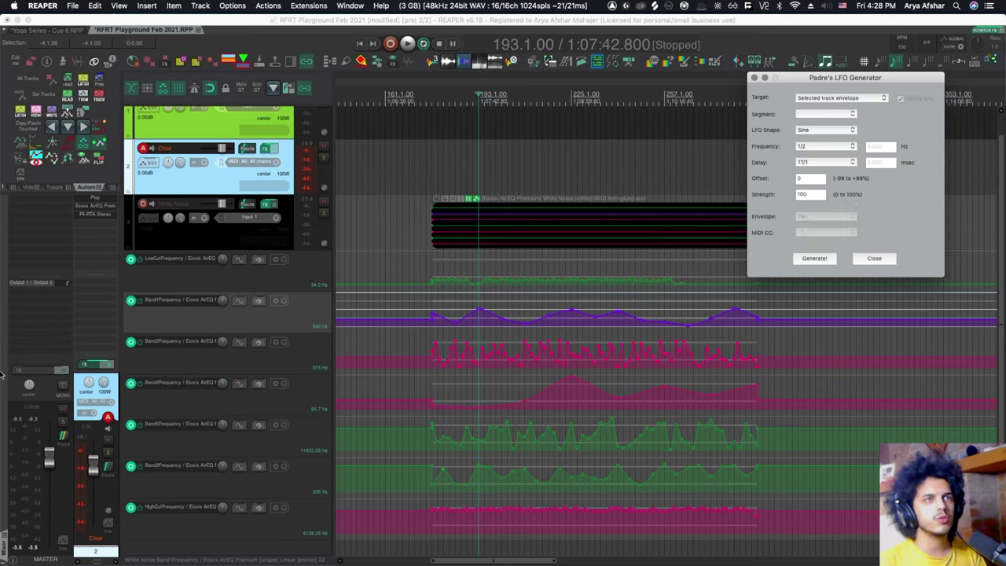
Select the LowCutFrequency envelope and review the White Noise track's AirEQ parameter envelopes filtered by "fre".
{"action": "left_click", "coordinate": [304, 277]}
{"action": "left_click", "coordinate": [154, 220]}
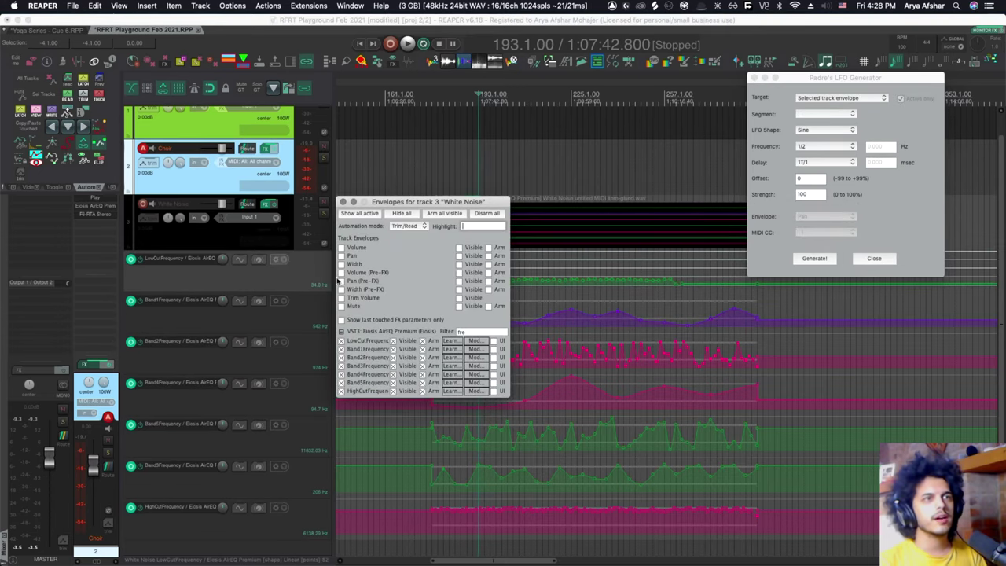
{"action": "left_click", "coordinate": [469, 332]}
{"action": "type", "text": "fre"}
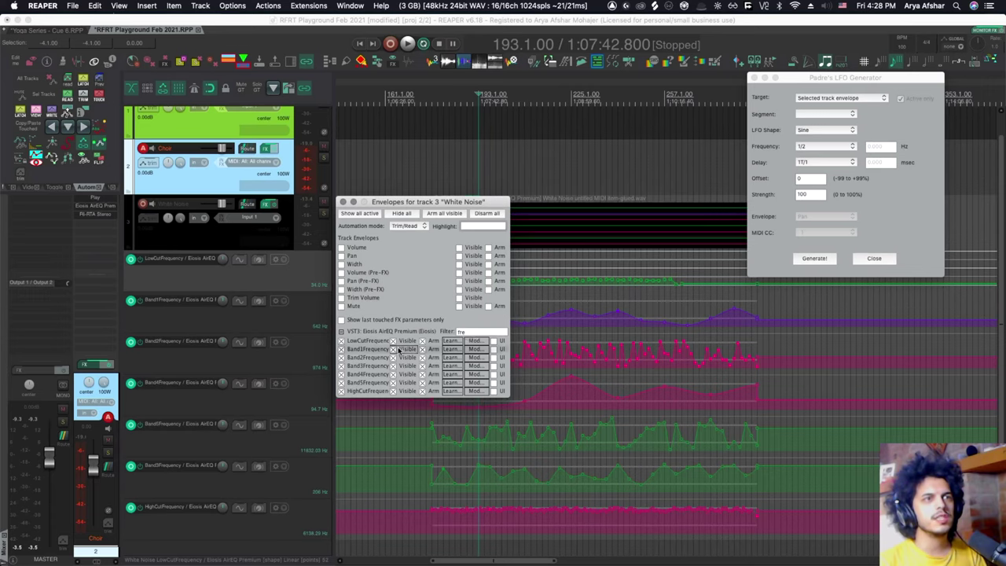
{"action": "left_click", "coordinate": [343, 202]}
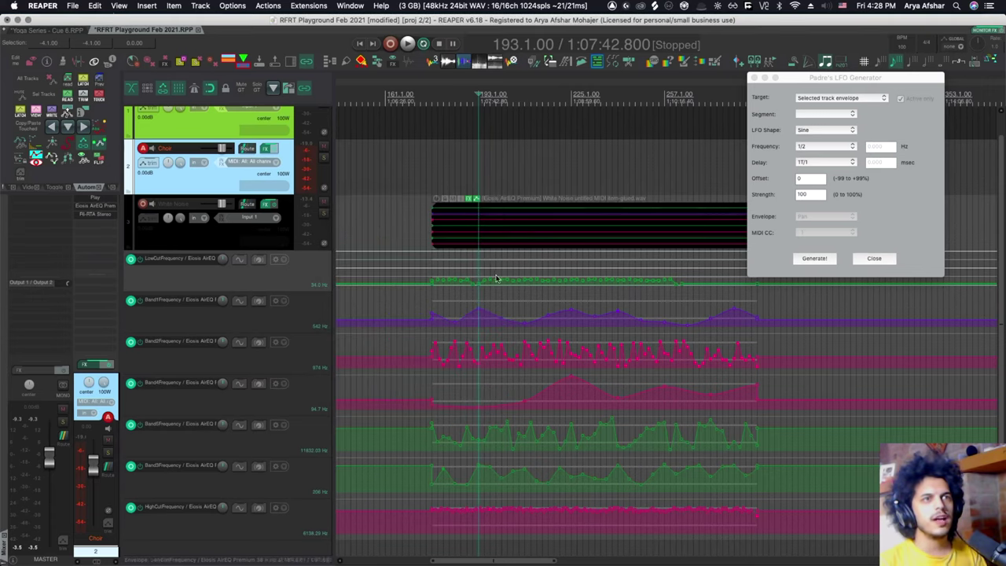
Make a time selection spanning the White Noise item and set the LFO generator's segment to Time selection.
{"action": "left_click", "coordinate": [535, 241]}
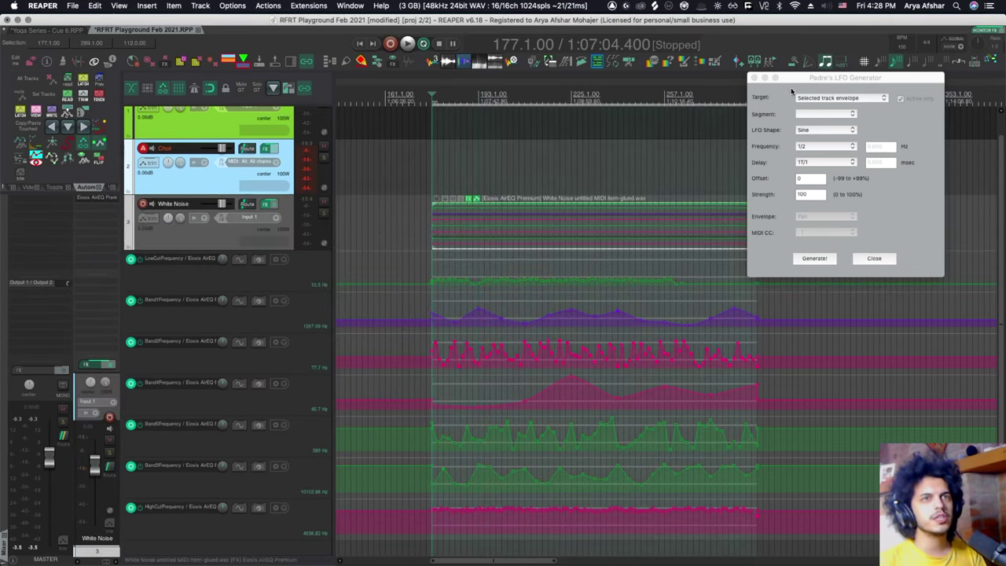
{"action": "left_click", "coordinate": [821, 115]}
{"action": "left_click", "coordinate": [820, 115]}
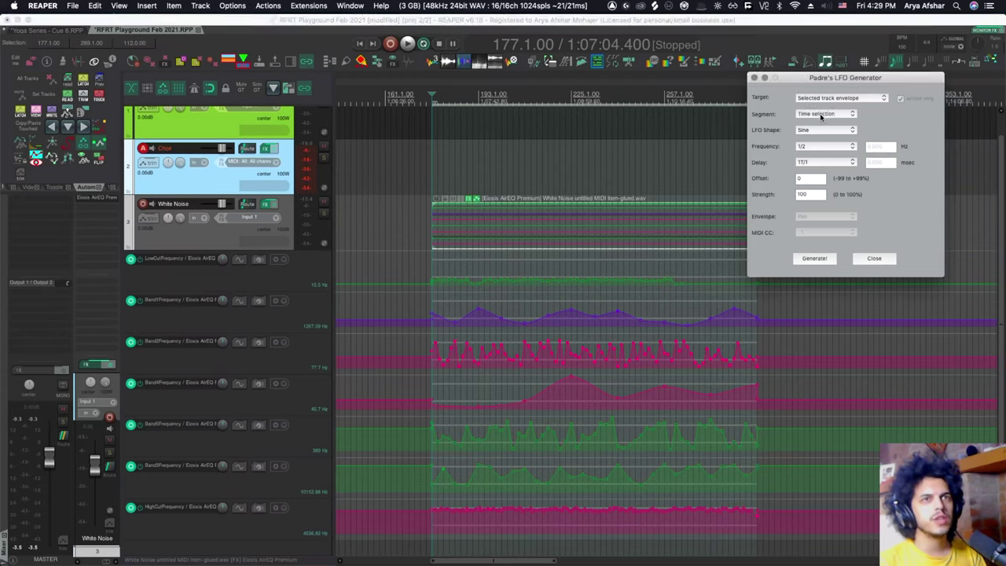
Generate a Random LFO at frequency 1/2 on the LowCutFrequency envelope and inspect the curve up close.
{"action": "left_click", "coordinate": [816, 131]}
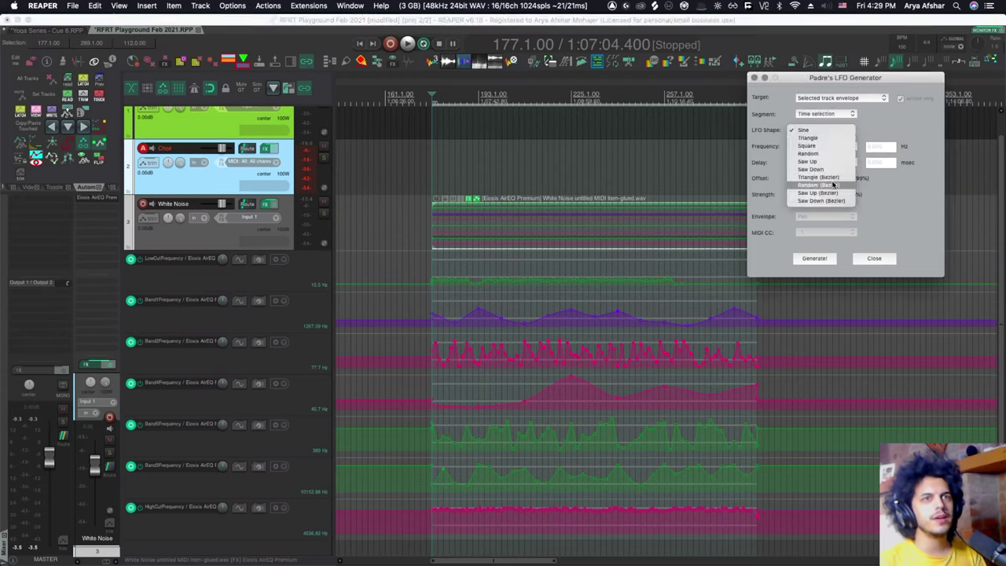
{"action": "left_click", "coordinate": [833, 185]}
{"action": "left_click", "coordinate": [815, 258]}
{"action": "scroll", "coordinate": [485, 284], "scroll_direction": "up", "scroll_amount": 5}
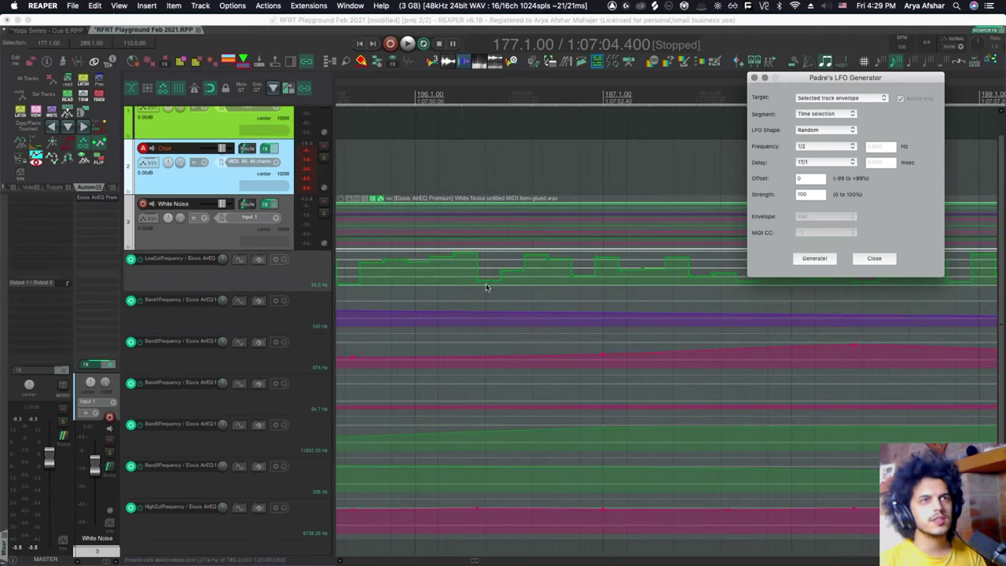
{"action": "scroll", "coordinate": [503, 265], "scroll_direction": "down", "scroll_amount": 4}
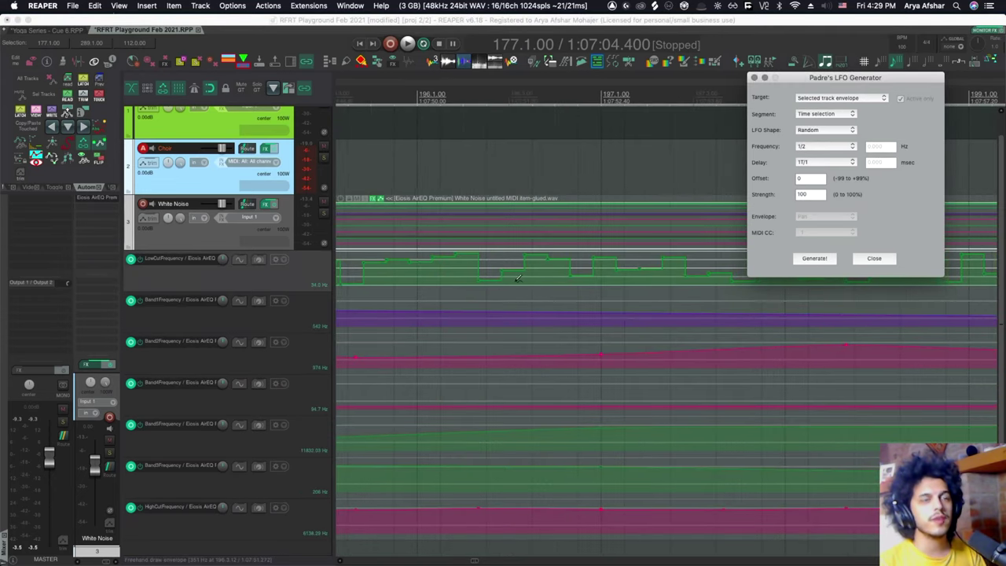
Change the LFO shape to Random (Bezier), regenerate the LowCutFrequency envelope, and inspect its curve.
{"action": "left_click", "coordinate": [818, 129]}
{"action": "left_click", "coordinate": [818, 161]}
{"action": "left_click", "coordinate": [815, 258]}
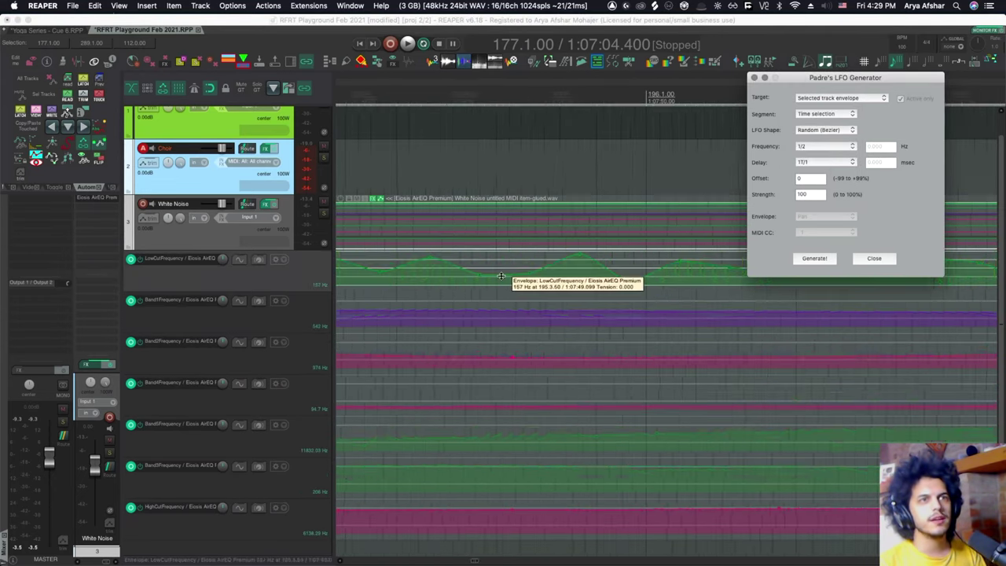
{"action": "scroll", "coordinate": [598, 269], "scroll_direction": "up", "scroll_amount": 3}
{"action": "scroll", "coordinate": [597, 269], "scroll_direction": "down", "scroll_amount": 6}
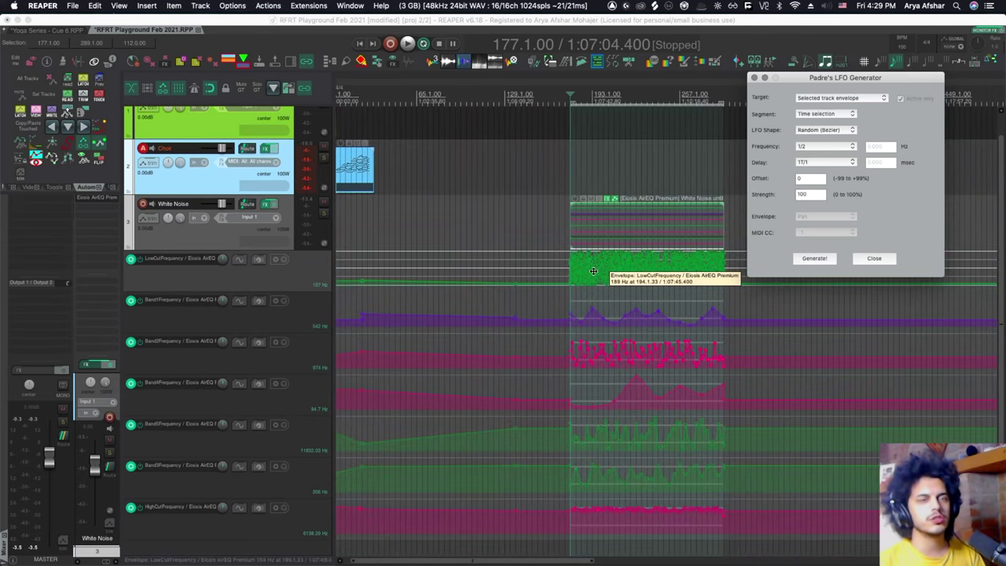
Set the LFO frequency to 16/1 and regenerate the LowCutFrequency envelope.
{"action": "left_click", "coordinate": [826, 145]}
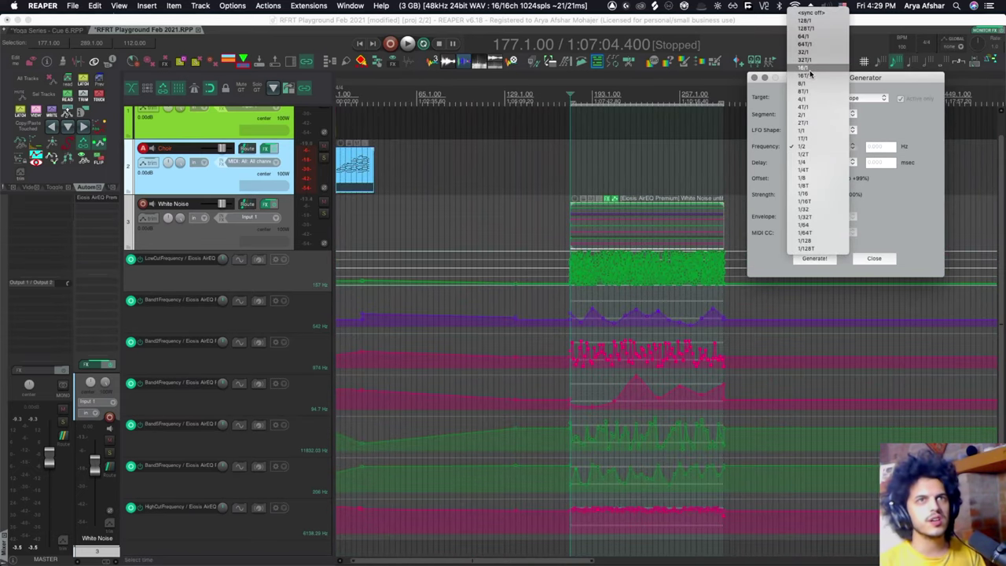
{"action": "left_click", "coordinate": [825, 10]}
{"action": "left_click", "coordinate": [814, 258]}
{"action": "scroll", "coordinate": [625, 289], "scroll_direction": "up", "scroll_amount": 4}
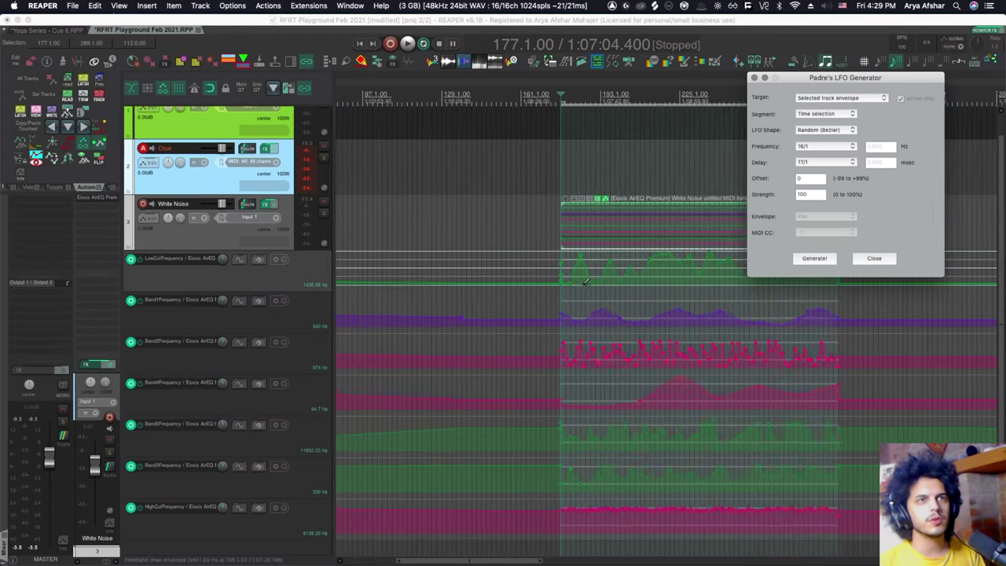
Regenerate the LowCutFrequency LFO with strength 20 and offset -40.
{"action": "double_click", "coordinate": [818, 194]}
{"action": "type", "text": "20"}
{"action": "left_click", "coordinate": [802, 257]}
{"action": "left_click", "coordinate": [804, 181]}
{"action": "type", "text": "-"}
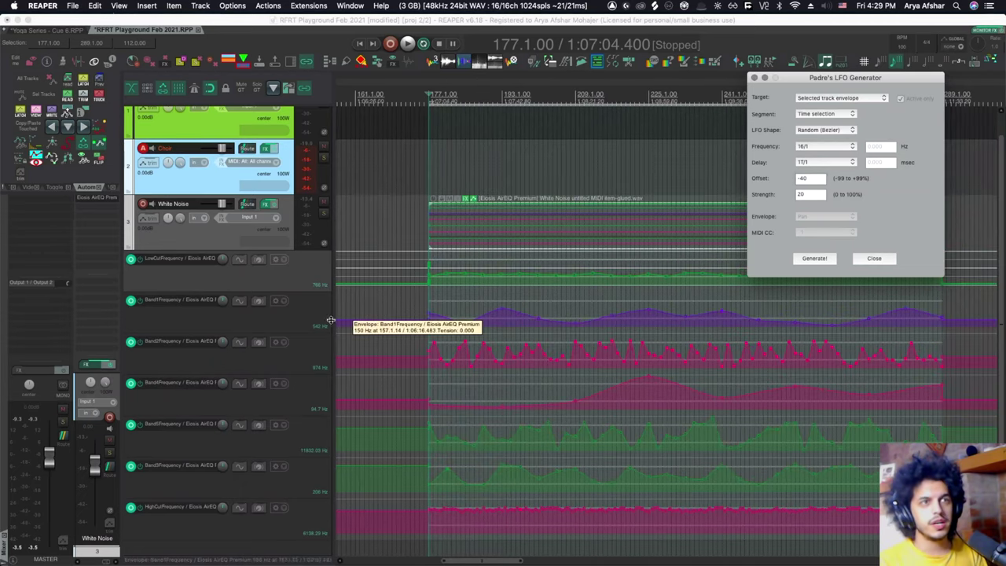
Select the Band1Frequency envelope and set the LFO frequency to 64T/1.
{"action": "left_click", "coordinate": [304, 321]}
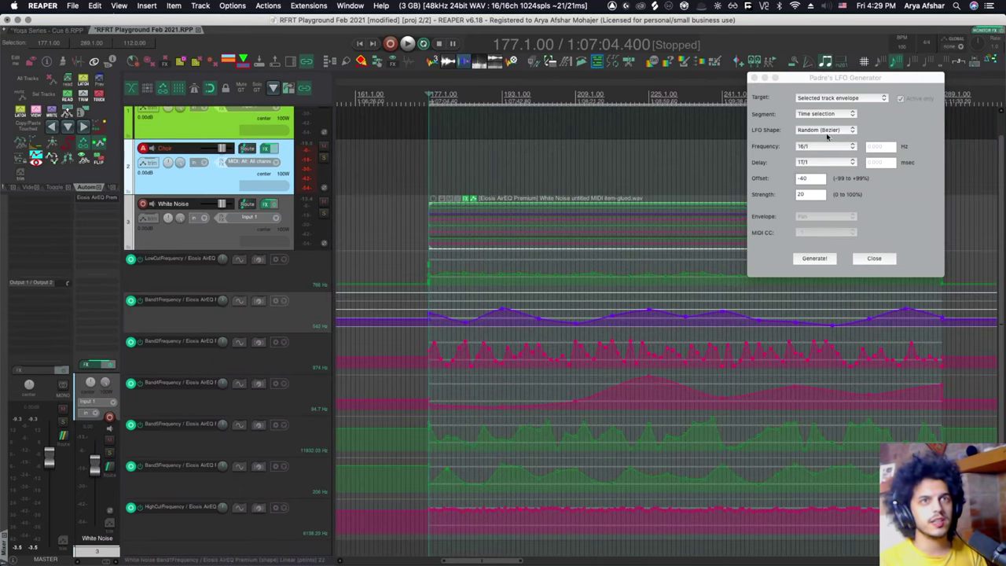
{"action": "left_click", "coordinate": [824, 147]}
{"action": "left_click", "coordinate": [822, 126]}
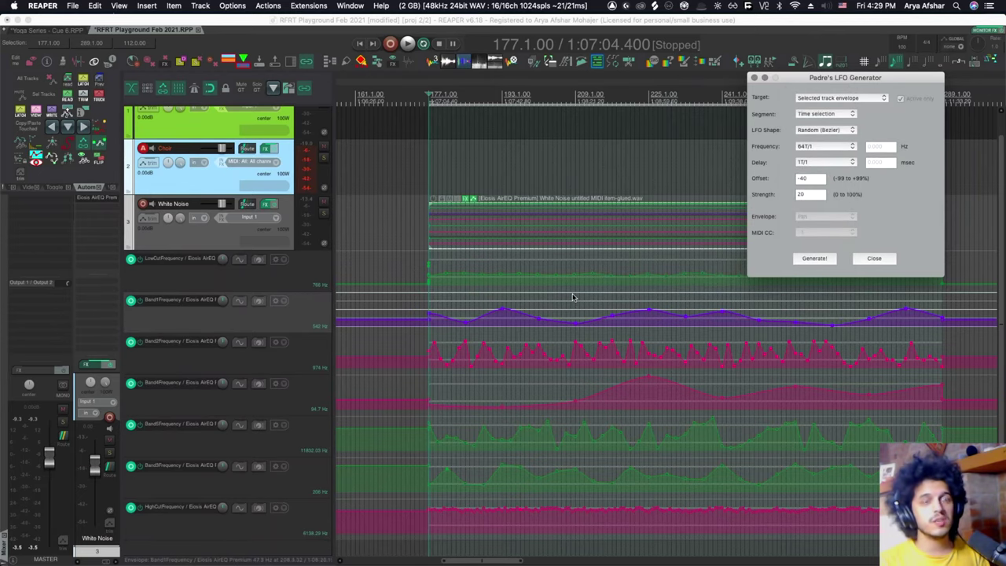
{"action": "scroll", "coordinate": [564, 305], "scroll_direction": "right", "scroll_amount": 3}
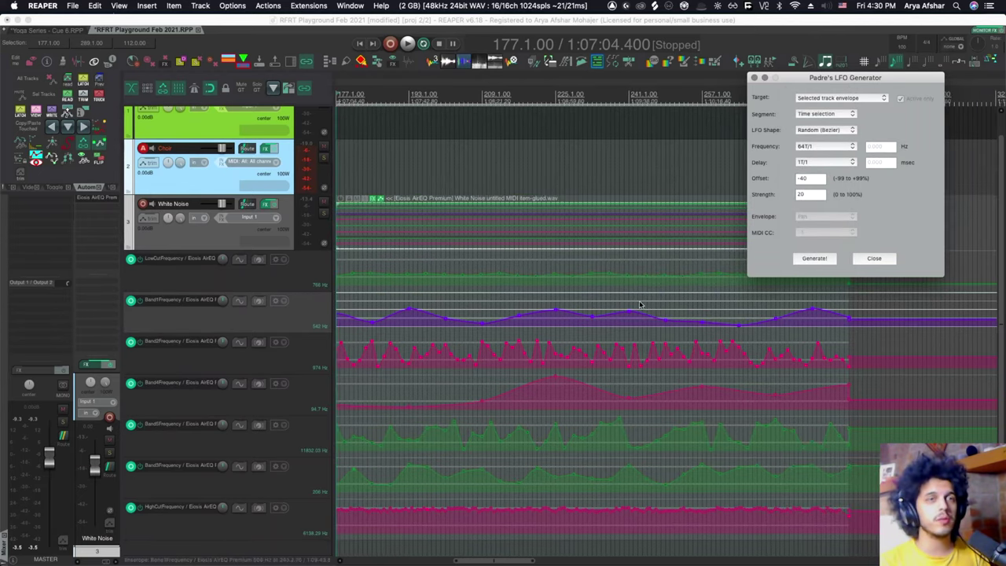
Listen to the White Noise item from 234.1.00, stop playback, and close the LFO generator.
{"action": "left_click", "coordinate": [627, 168]}
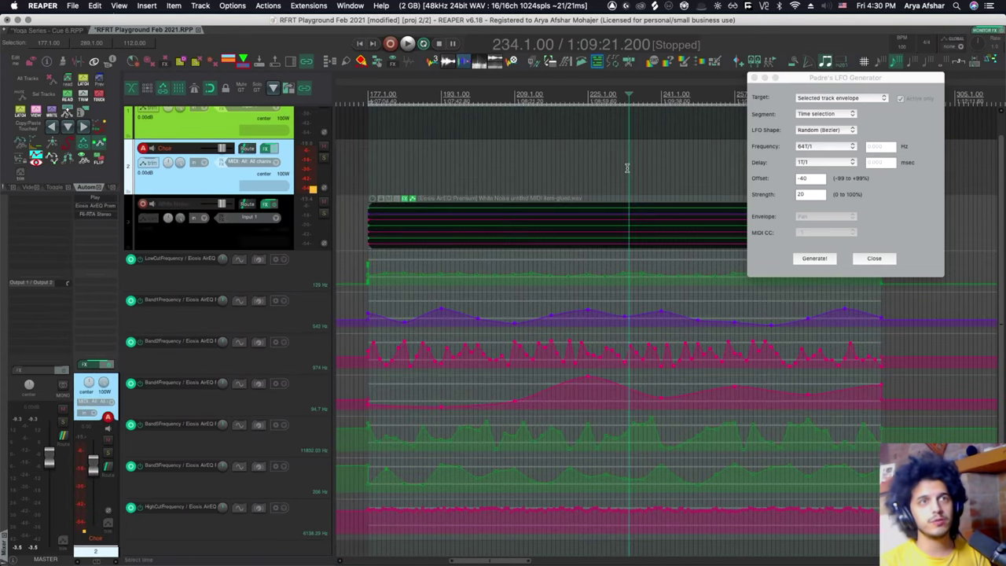
{"action": "key", "text": "space"}
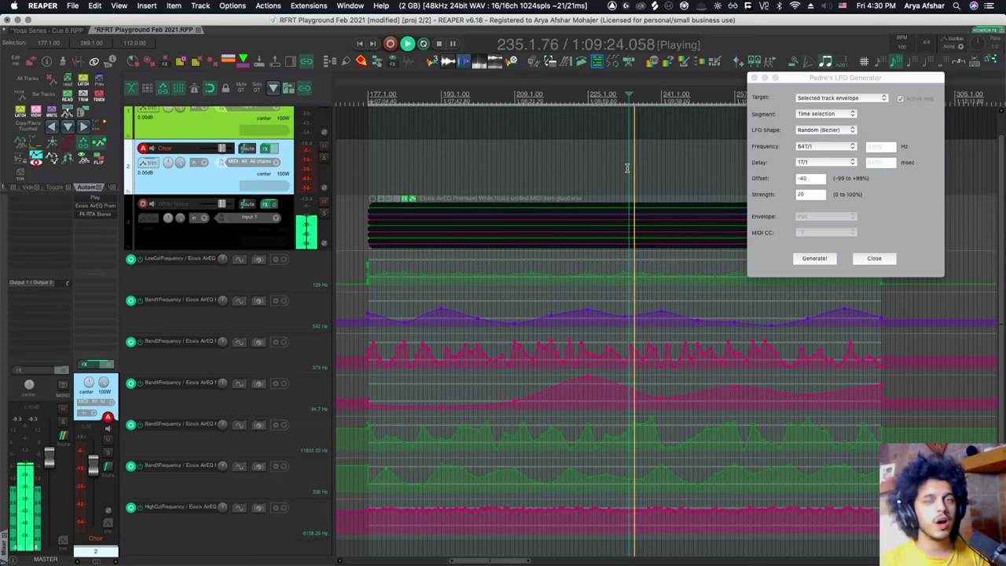
{"action": "key", "text": "space"}
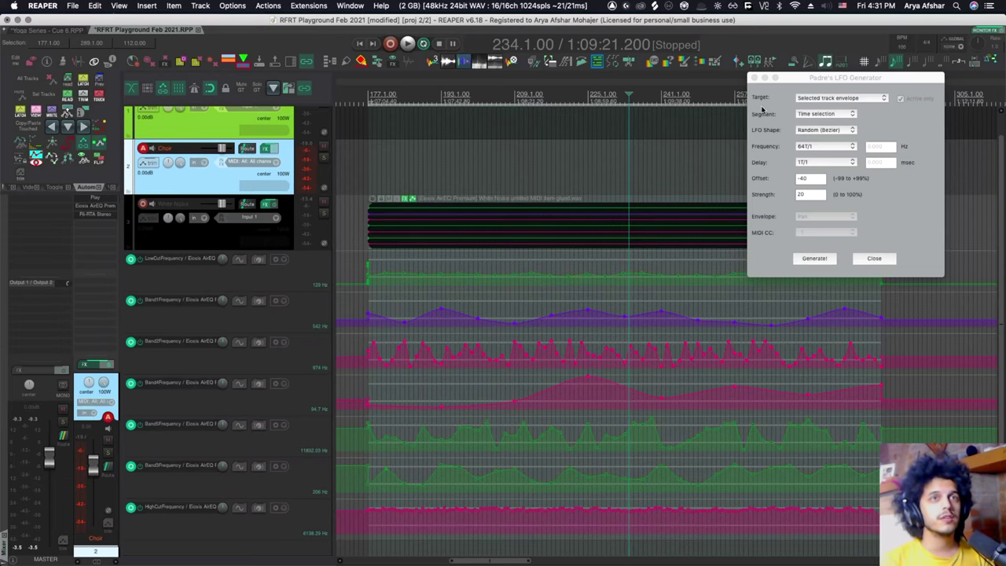
{"action": "left_click", "coordinate": [875, 258]}
{"action": "left_click", "coordinate": [308, 6]}
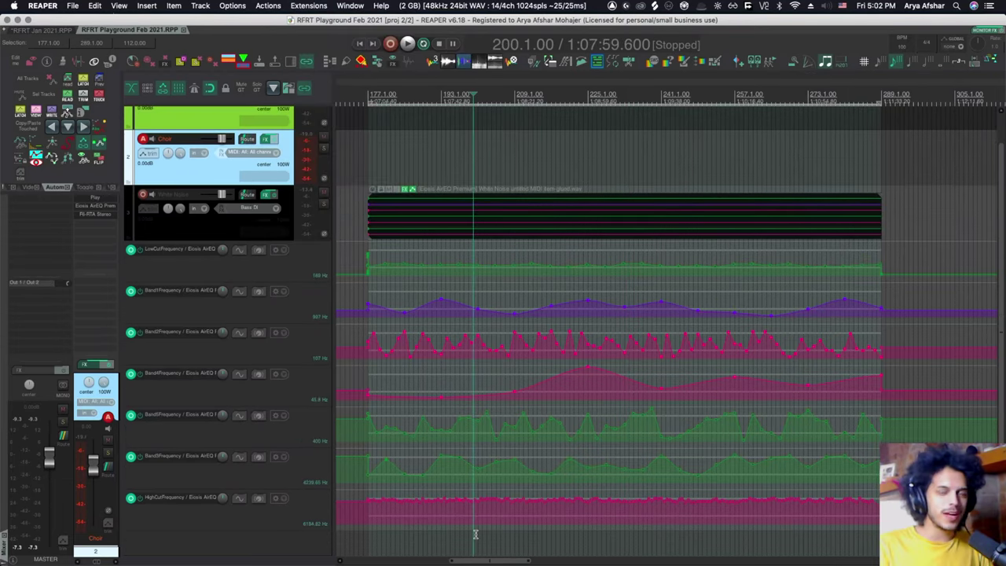